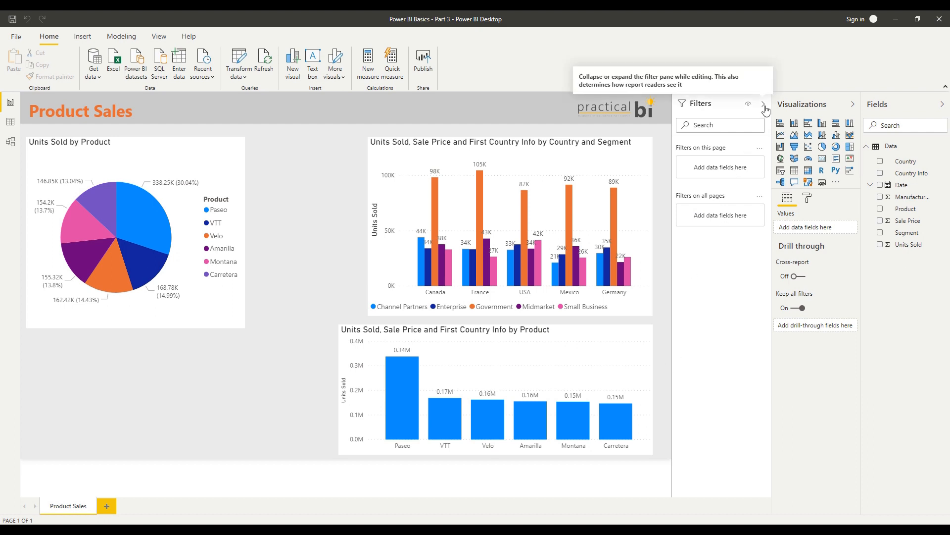
# Collapse and reopen the Filters pane, and show the filters of the country and segment column chart
pyautogui.click(765, 107)
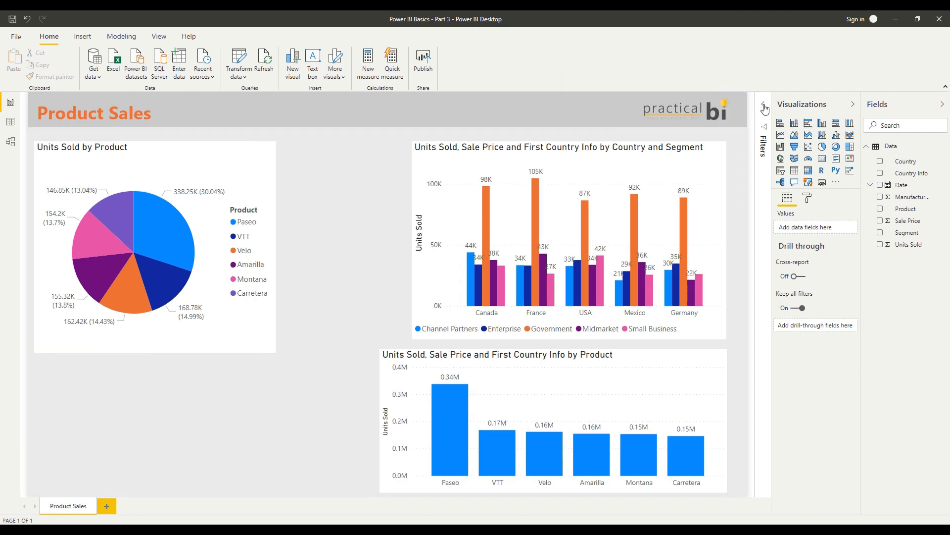
pyautogui.click(765, 107)
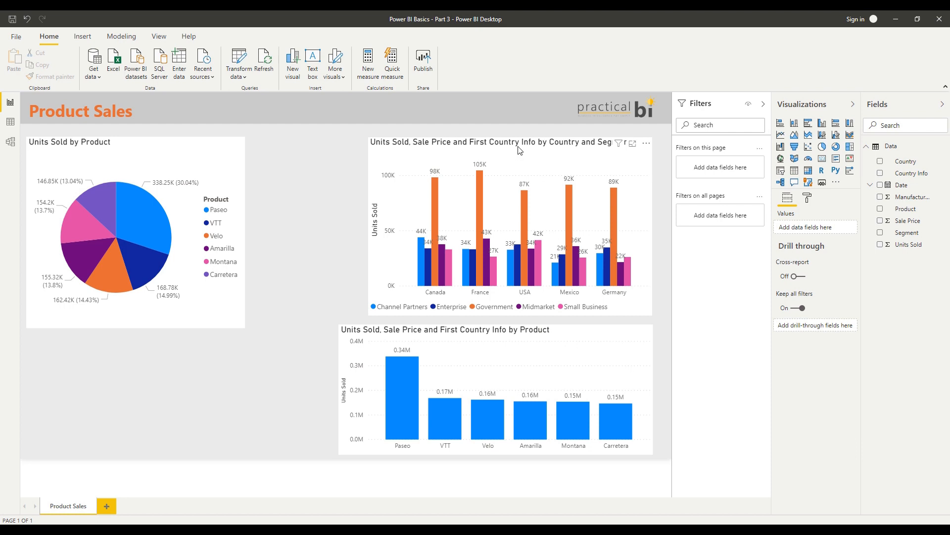
pyautogui.click(608, 176)
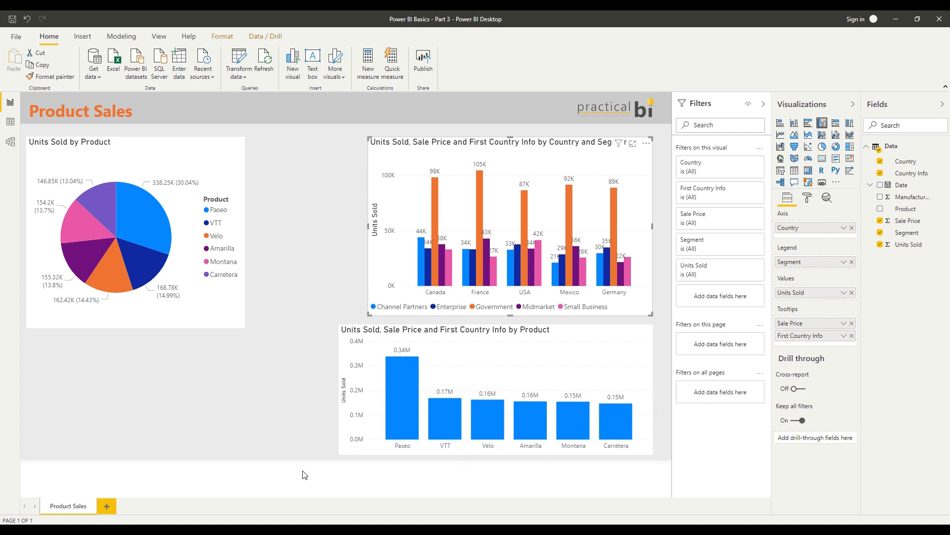
# Add a new report page and place a copy of the Units Sold by Product pie chart on it
pyautogui.click(107, 506)
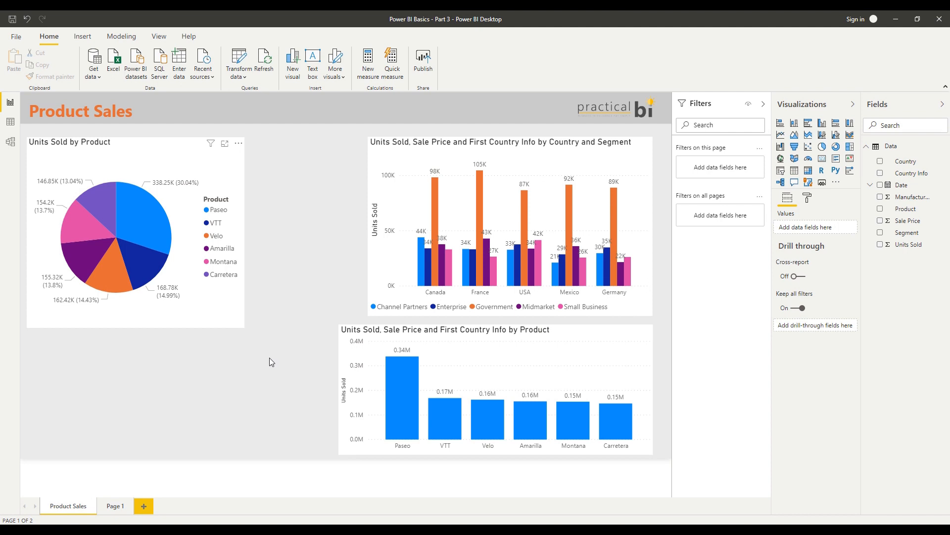
pyautogui.click(115, 505)
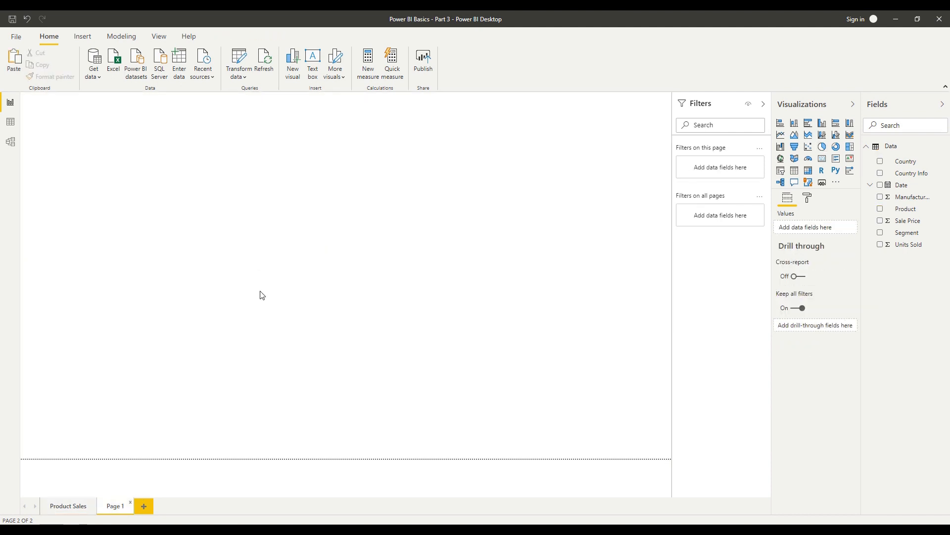
pyautogui.hotkey('ctrl', 'v')
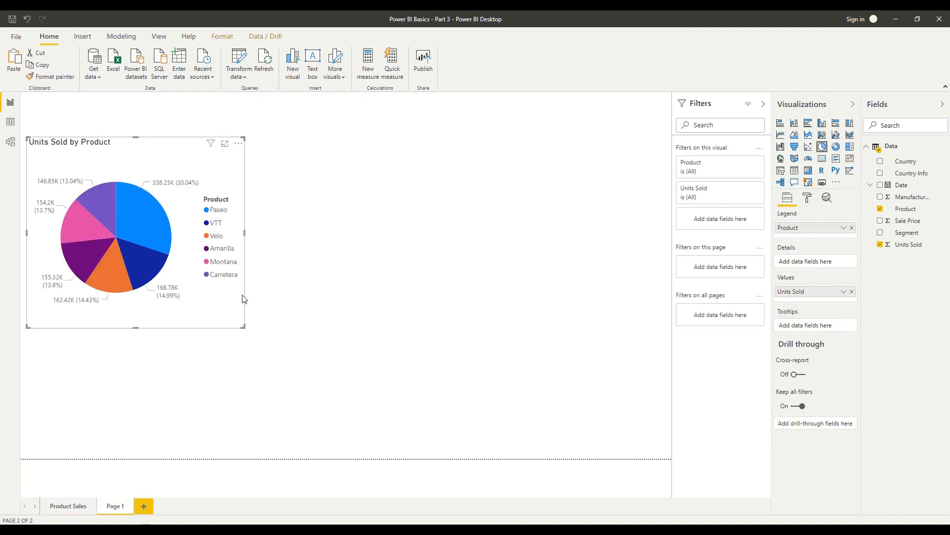
# Insert a table beside the pie chart on Page 1 with the Country and Country Info fields
pyautogui.click(495, 274)
pyautogui.click(799, 174)
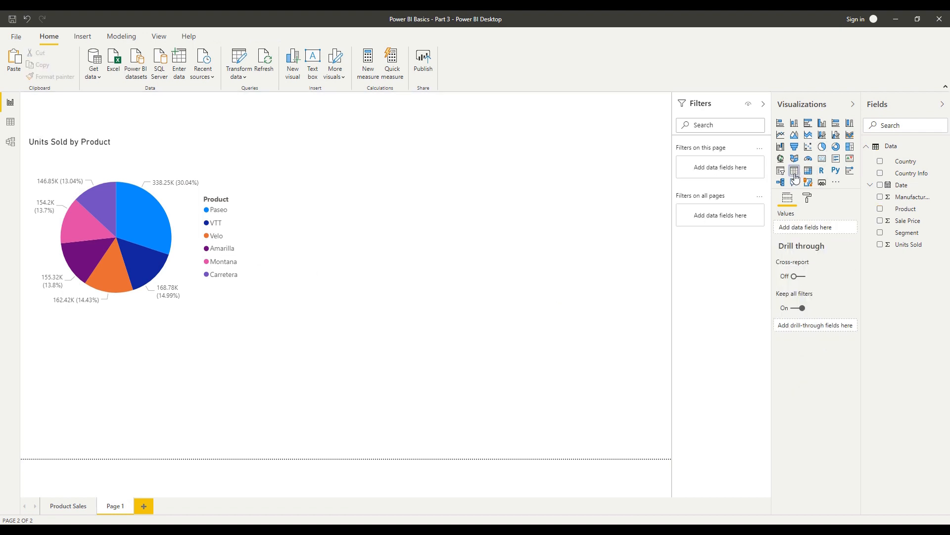
pyautogui.moveTo(160, 391); pyautogui.dragTo(479, 226)
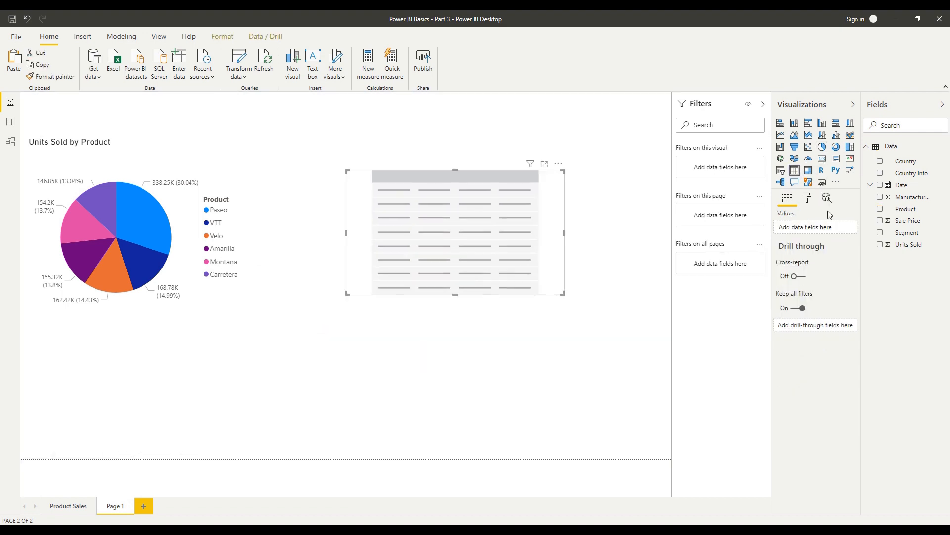
pyautogui.moveTo(913, 171); pyautogui.dragTo(853, 233)
pyautogui.moveTo(913, 174); pyautogui.dragTo(816, 240)
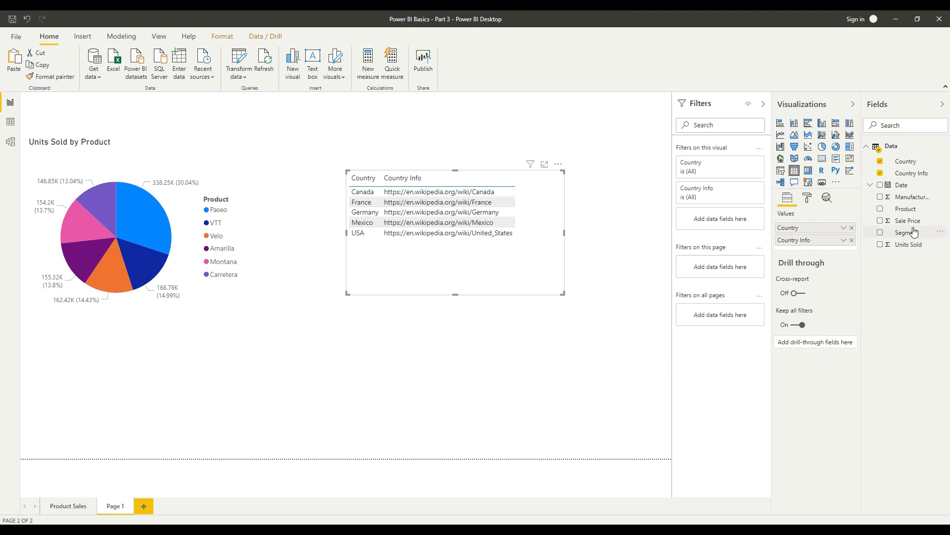
pyautogui.moveTo(910, 253)
pyautogui.mouseDown()
pyautogui.moveTo(827, 262)
pyautogui.moveTo(823, 254)
pyautogui.moveTo(899, 248)
pyautogui.mouseUp()
# Add Country as a filter on all pages, limit it to Canada, and check the Product Sales page
pyautogui.moveTo(907, 160); pyautogui.dragTo(730, 322)
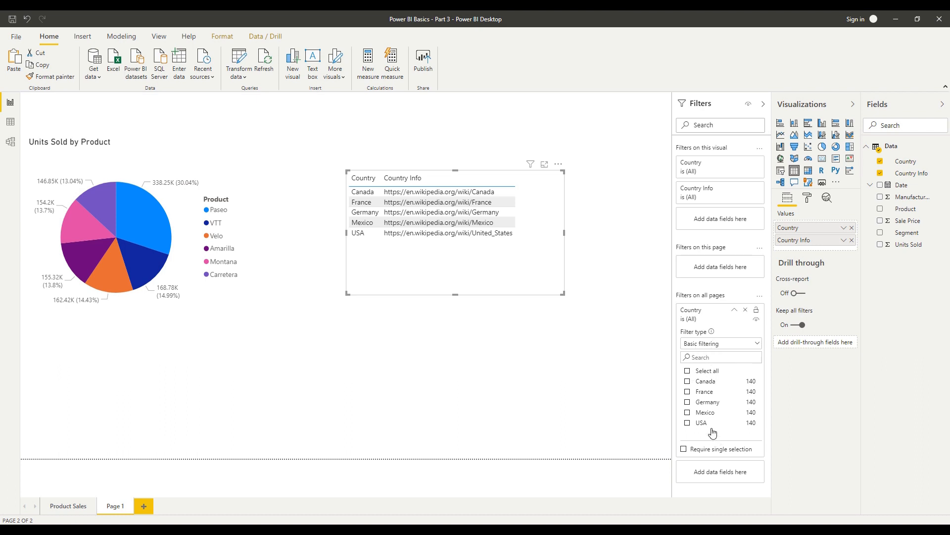
pyautogui.click(710, 384)
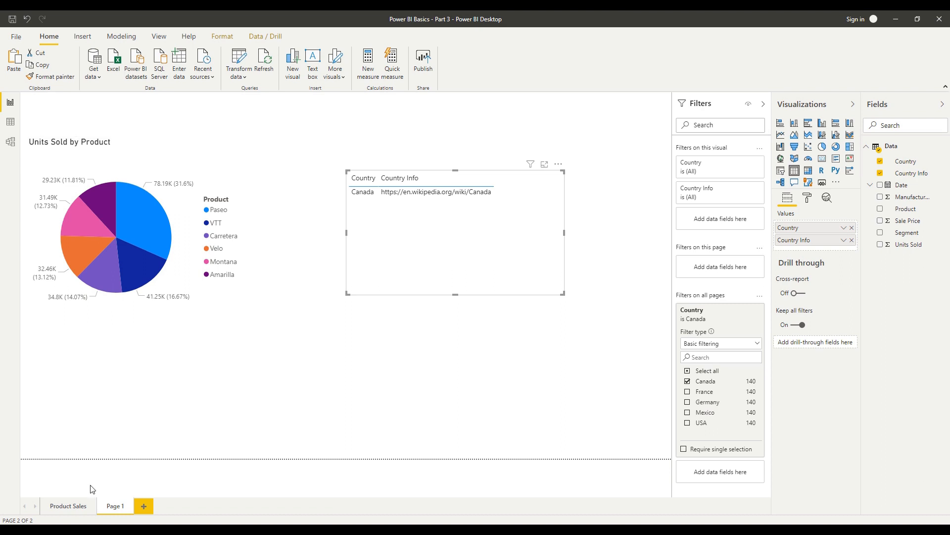
pyautogui.click(67, 507)
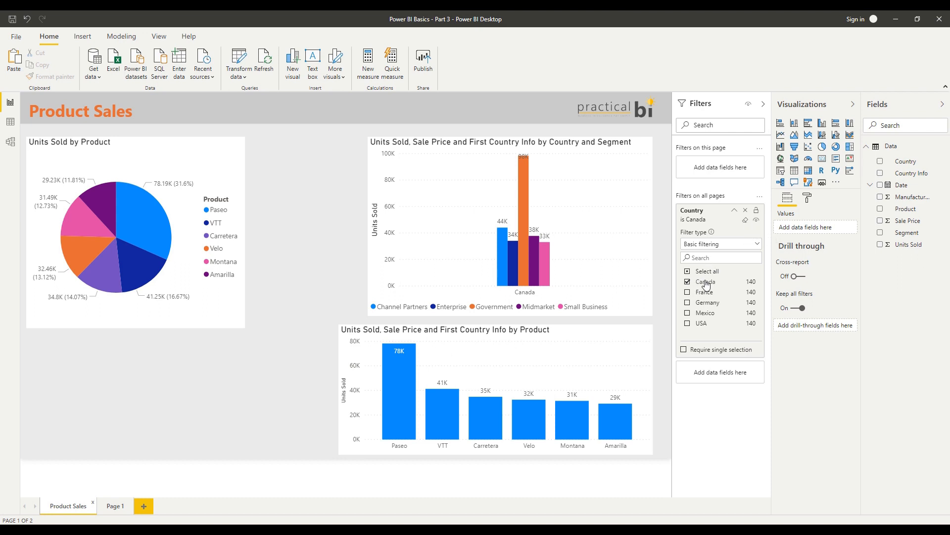
# Clear the Country filter and select both Canada and France in it
pyautogui.click(745, 221)
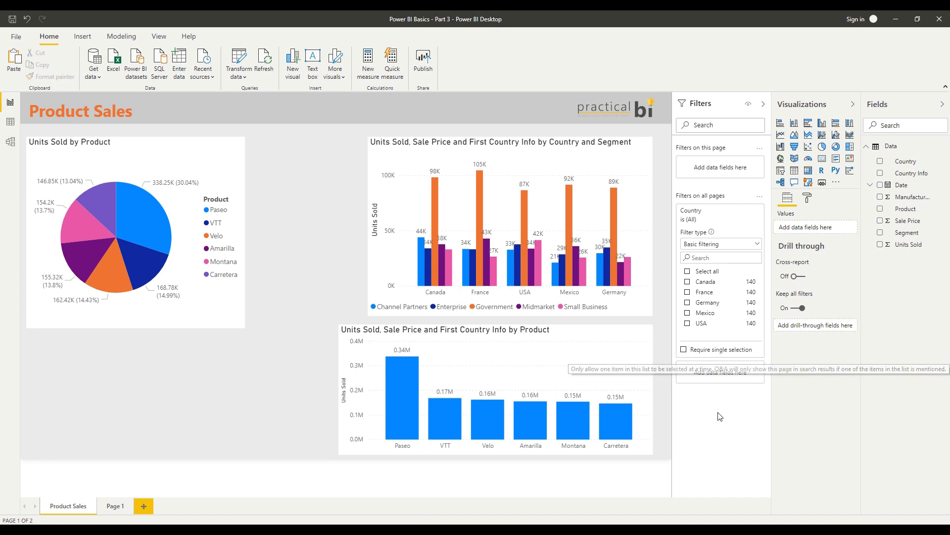
pyautogui.click(707, 281)
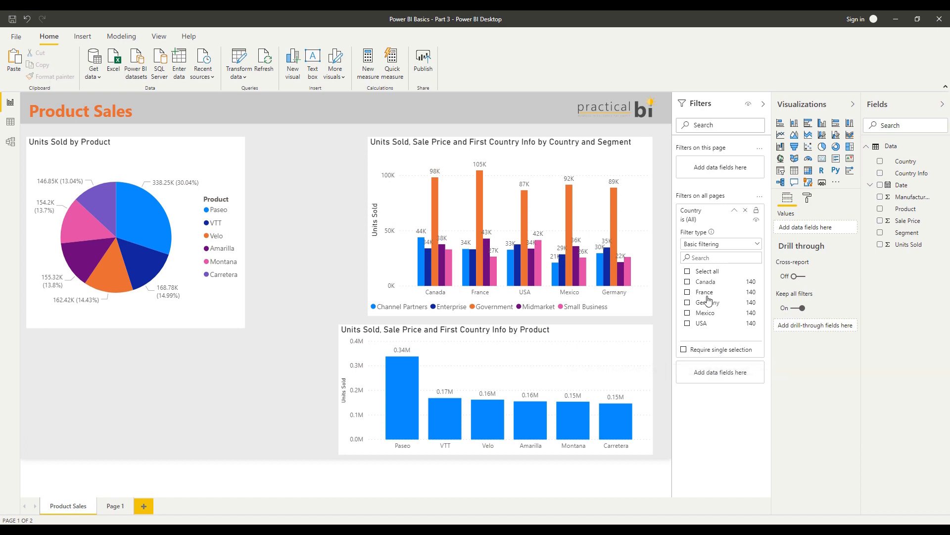
pyautogui.click(704, 292)
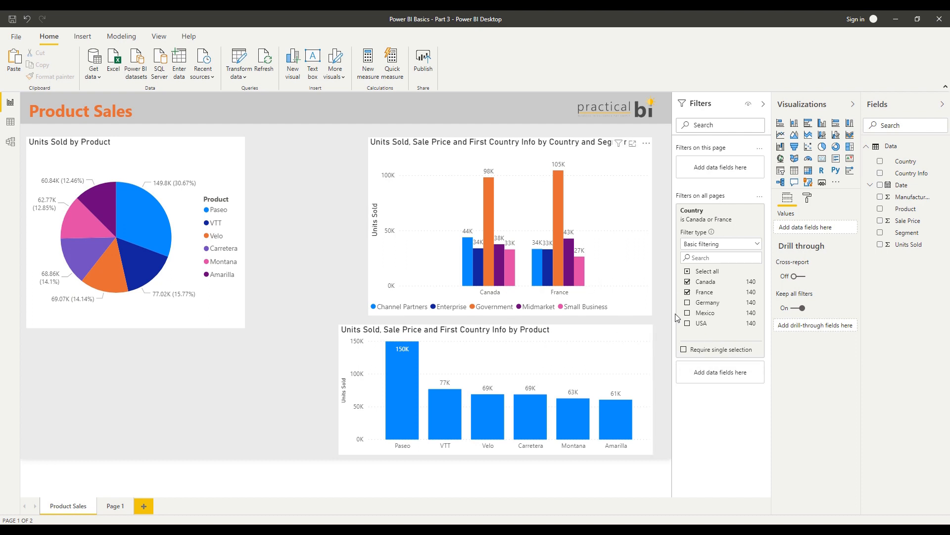
# Try requiring a single selection in the Country filter with Canada, France and Germany in turn, and switch the requirement off again
pyautogui.click(684, 349)
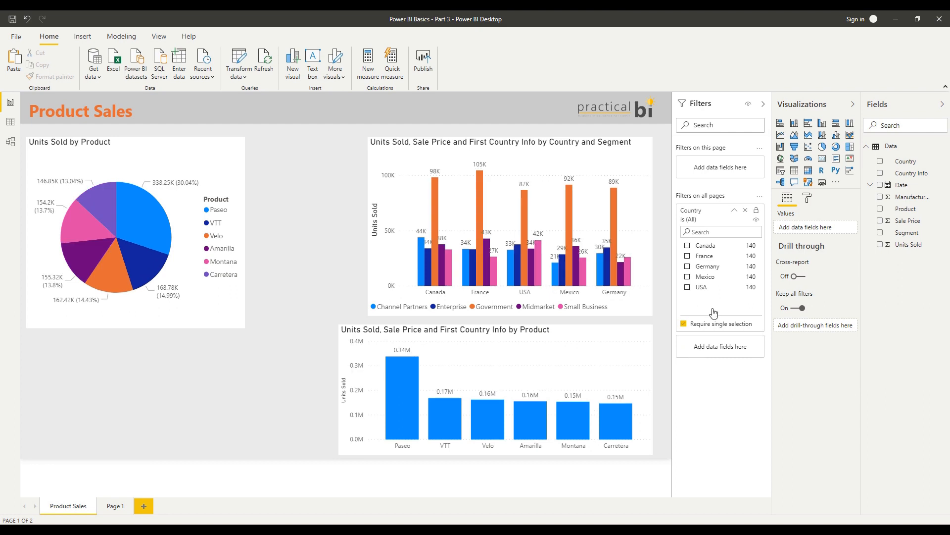
pyautogui.click(708, 248)
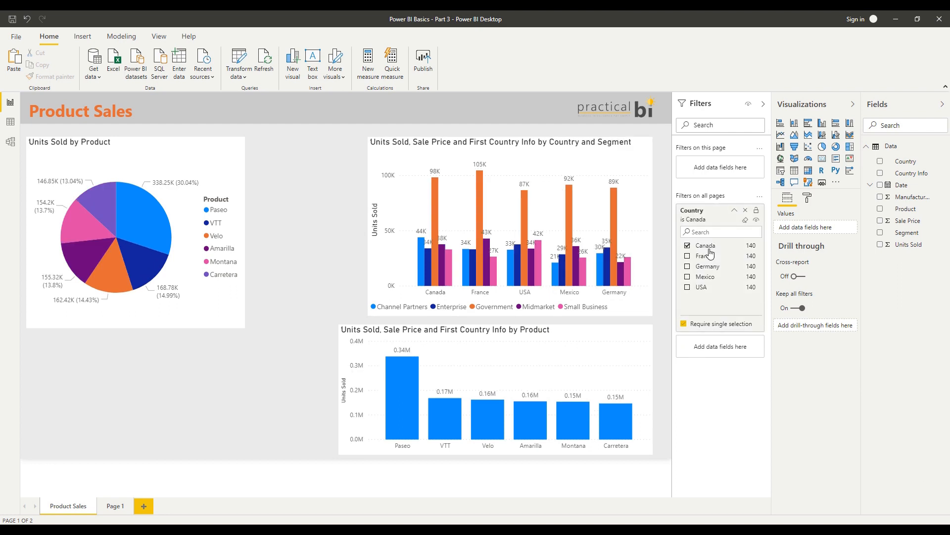
pyautogui.click(707, 257)
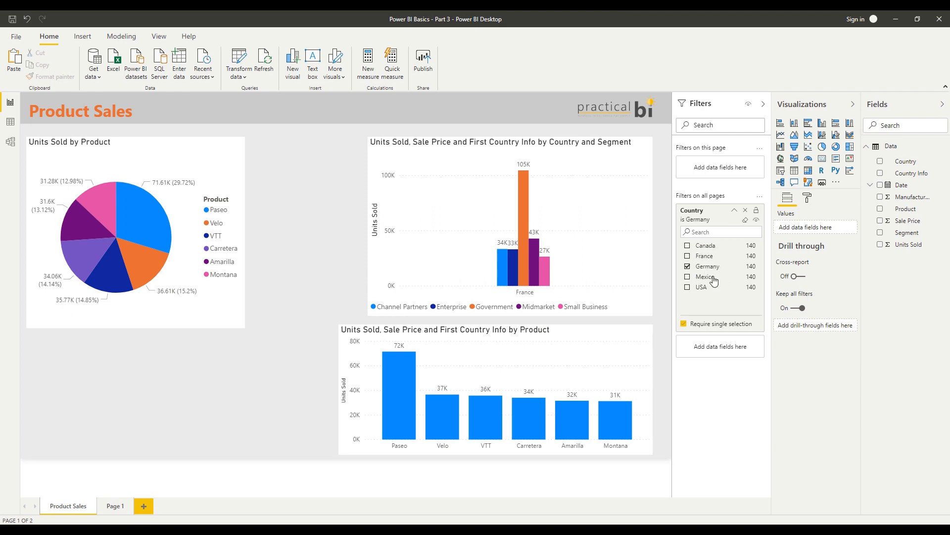
pyautogui.click(708, 268)
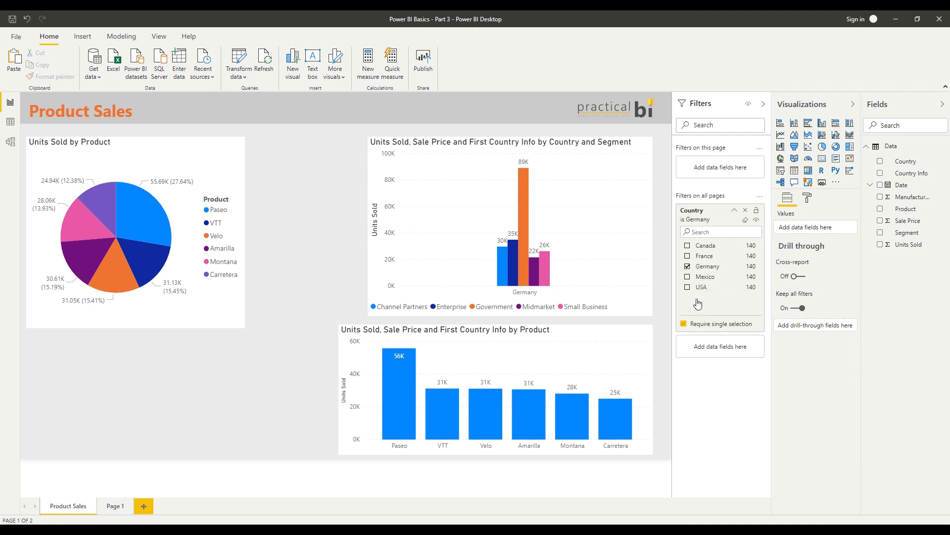
pyautogui.click(709, 327)
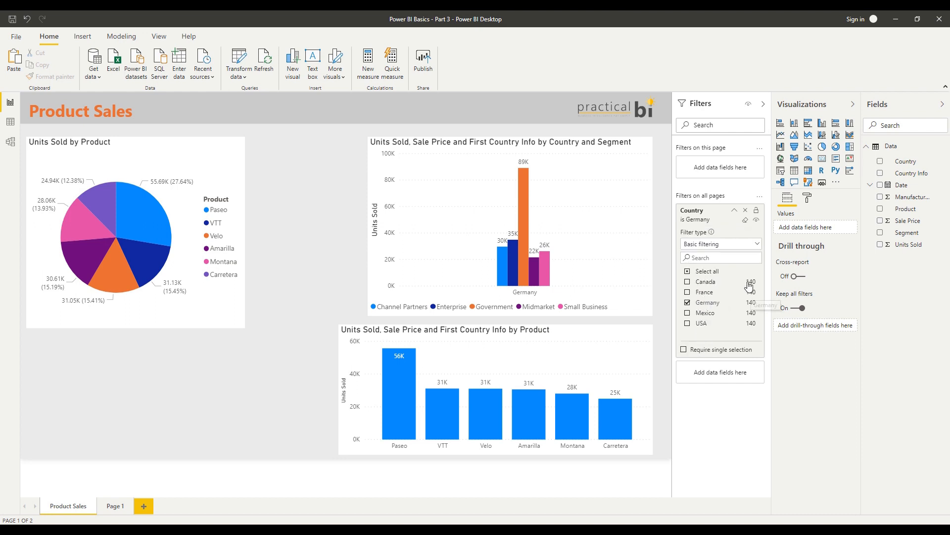
# Clear the Country filter, switched to advanced filtering, and apply a condition for values that contain "a"
pyautogui.click(746, 219)
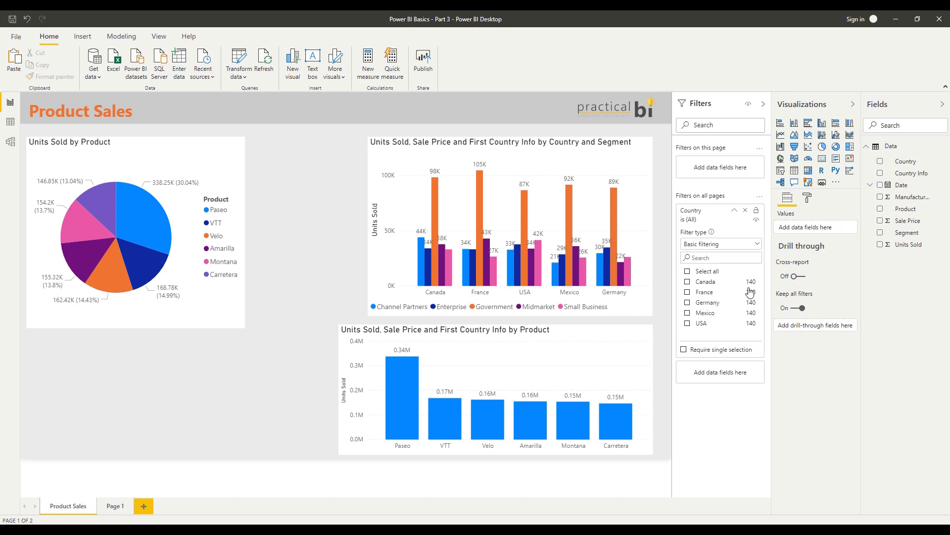
pyautogui.click(722, 245)
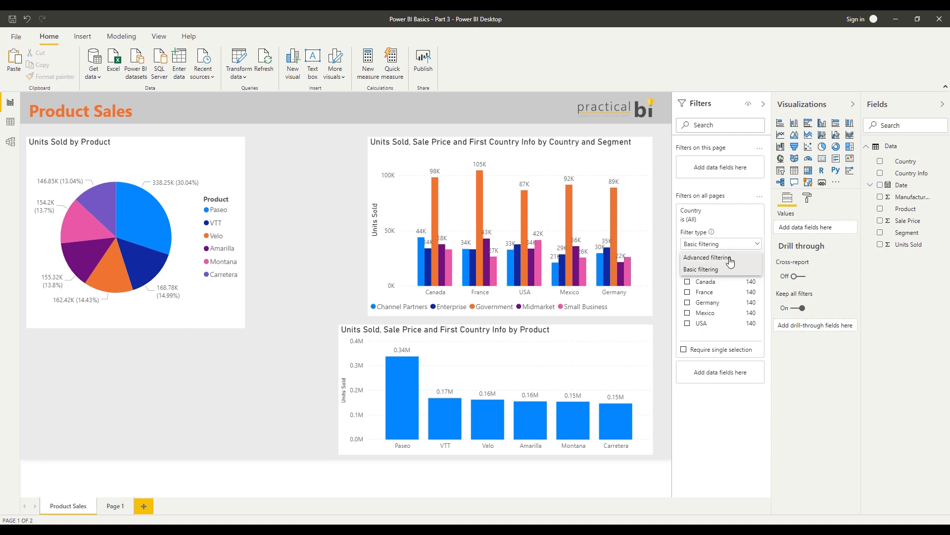
pyautogui.click(731, 257)
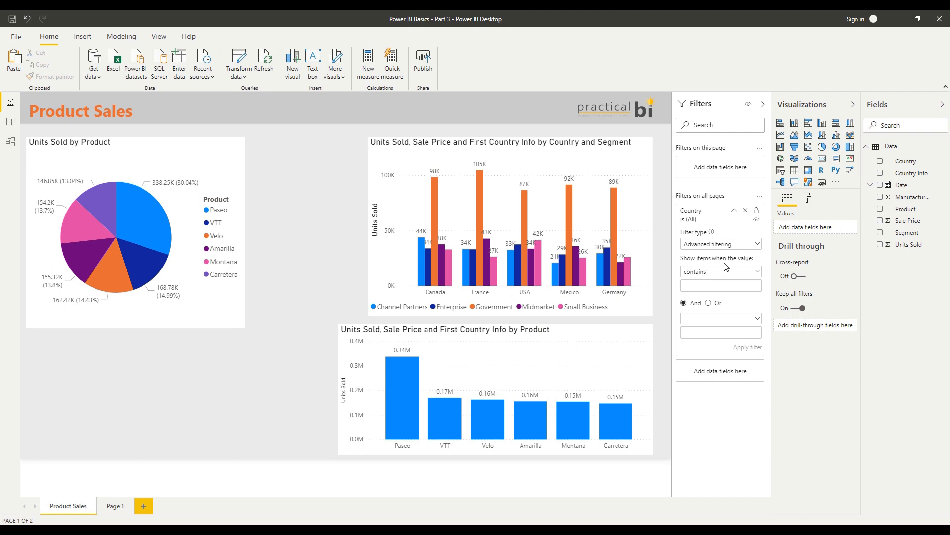
pyautogui.click(704, 286)
pyautogui.write('a')
pyautogui.click(739, 349)
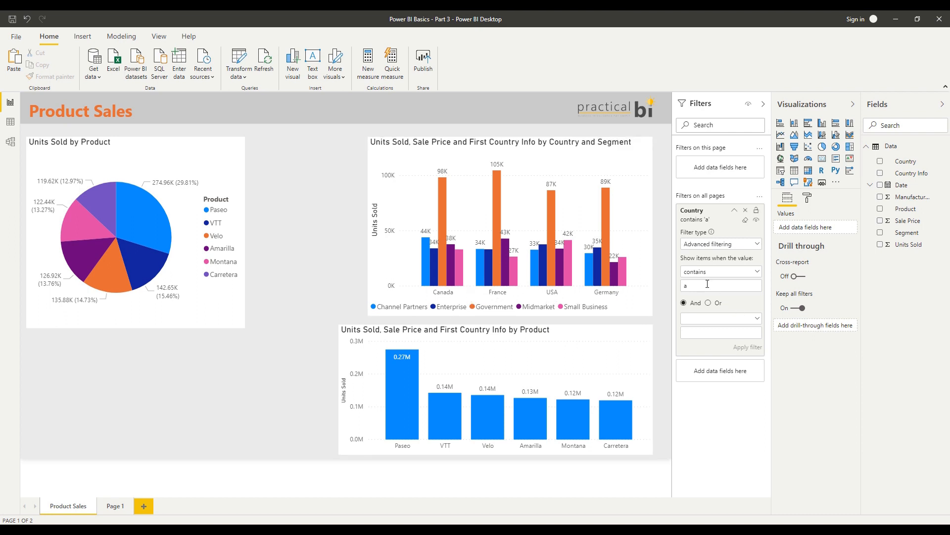
# Set the first condition of the advanced Country filter to starts with "c"
pyautogui.click(741, 272)
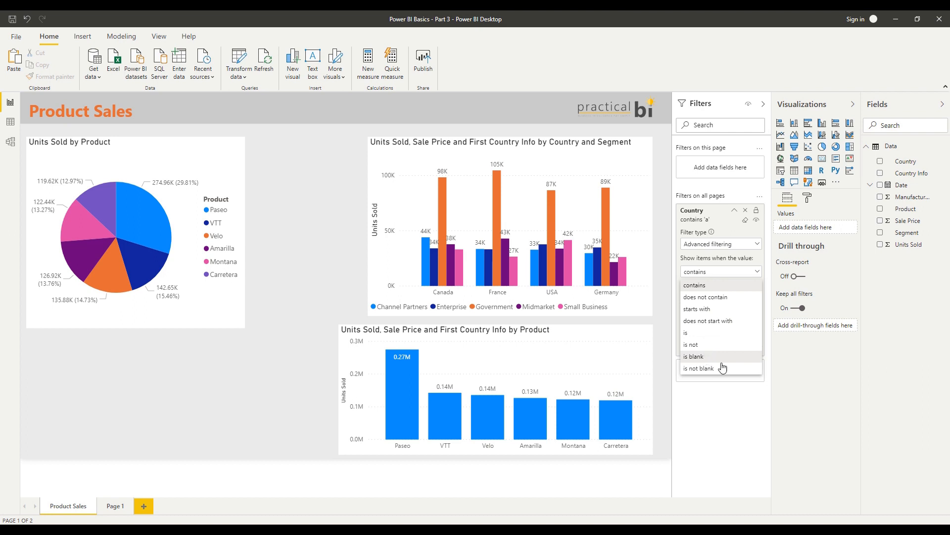
pyautogui.click(735, 271)
pyautogui.click(710, 276)
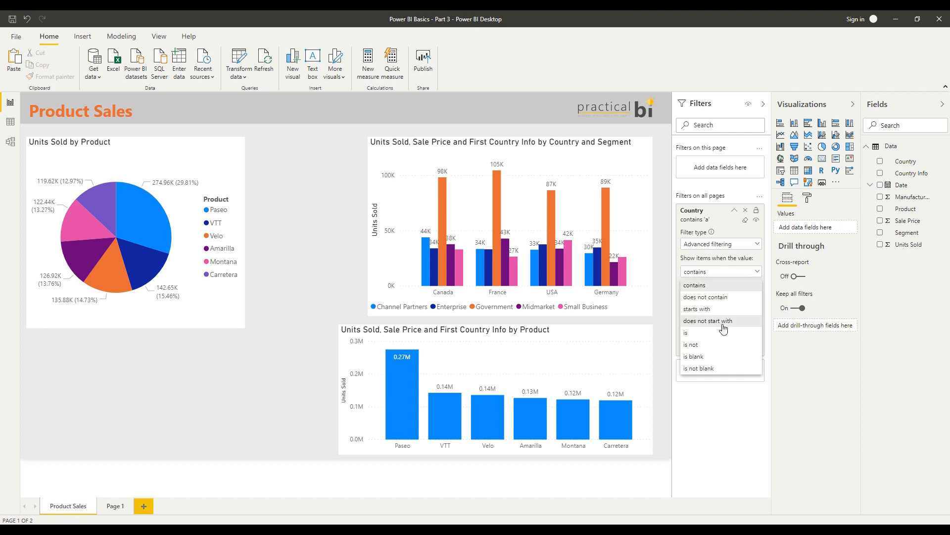
pyautogui.click(709, 301)
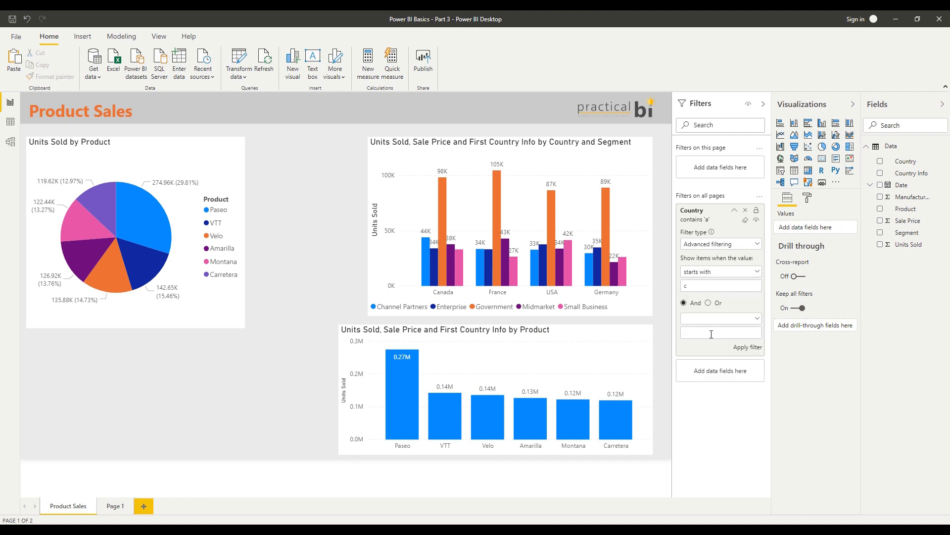
# Add a second And condition, does not contain "f", to the Country filter and apply it
pyautogui.click(699, 321)
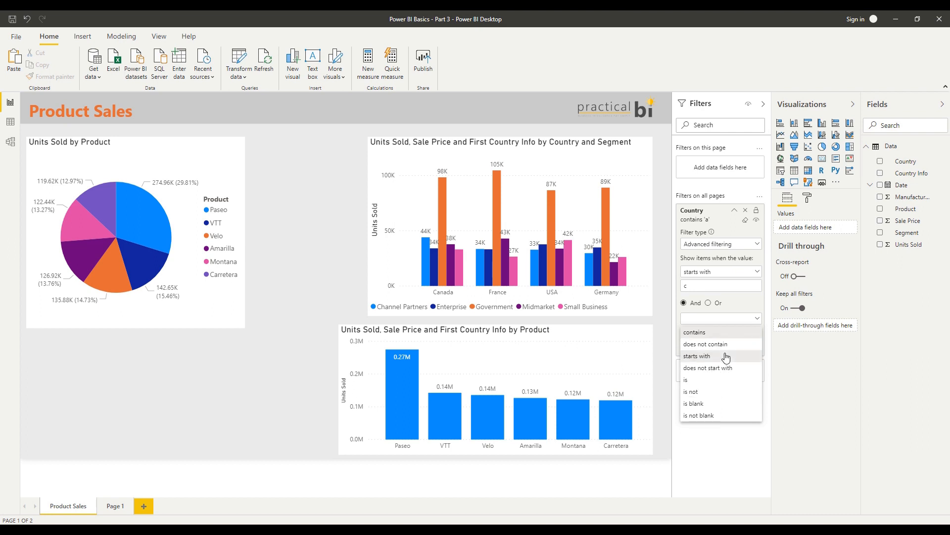
pyautogui.click(727, 373)
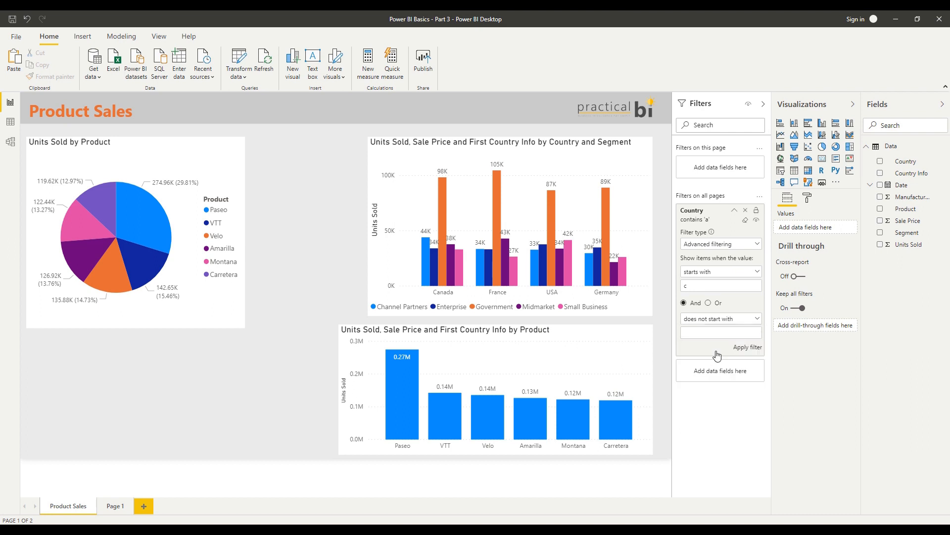
pyautogui.click(711, 322)
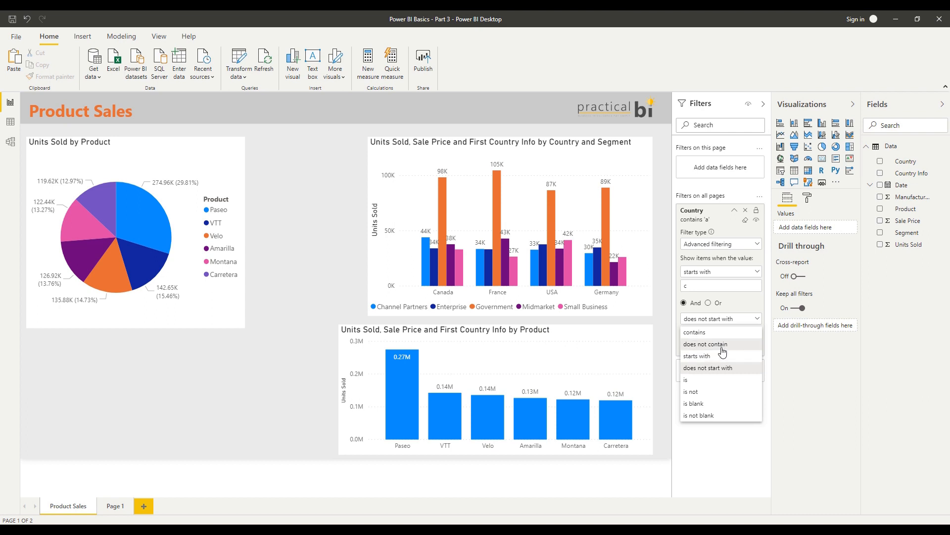
pyautogui.click(711, 343)
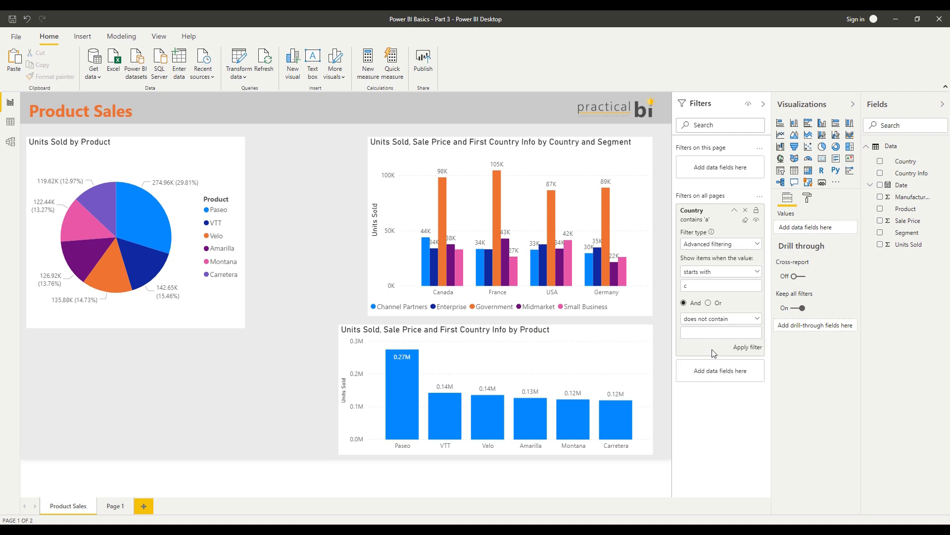
pyautogui.click(746, 351)
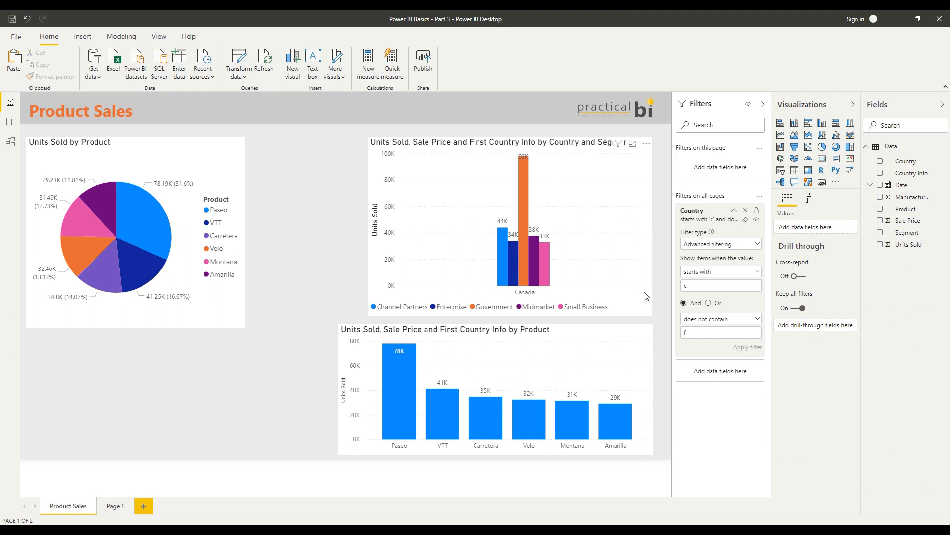
# Clear the Country filter and add Units Sold as a filter on all pages, with the Country filter card collapsed
pyautogui.click(745, 220)
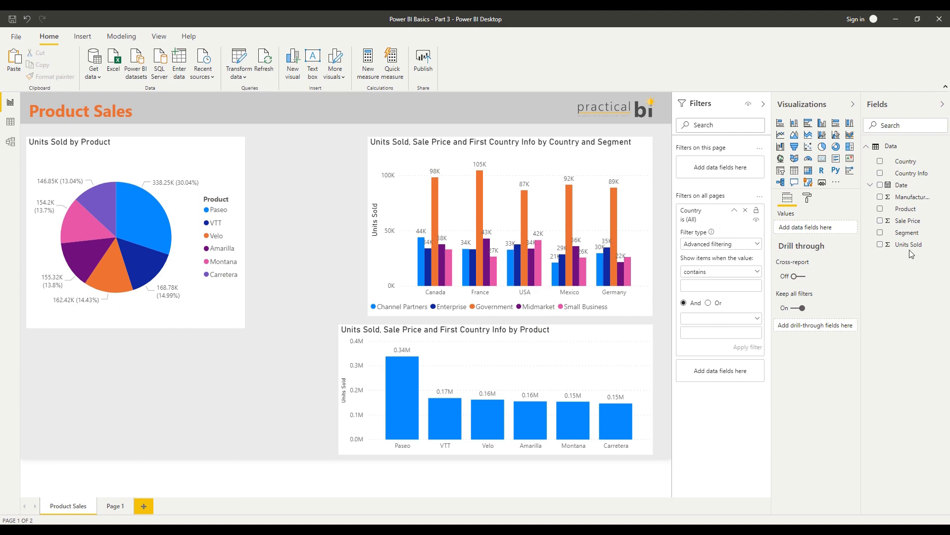
pyautogui.moveTo(906, 249); pyautogui.dragTo(734, 377)
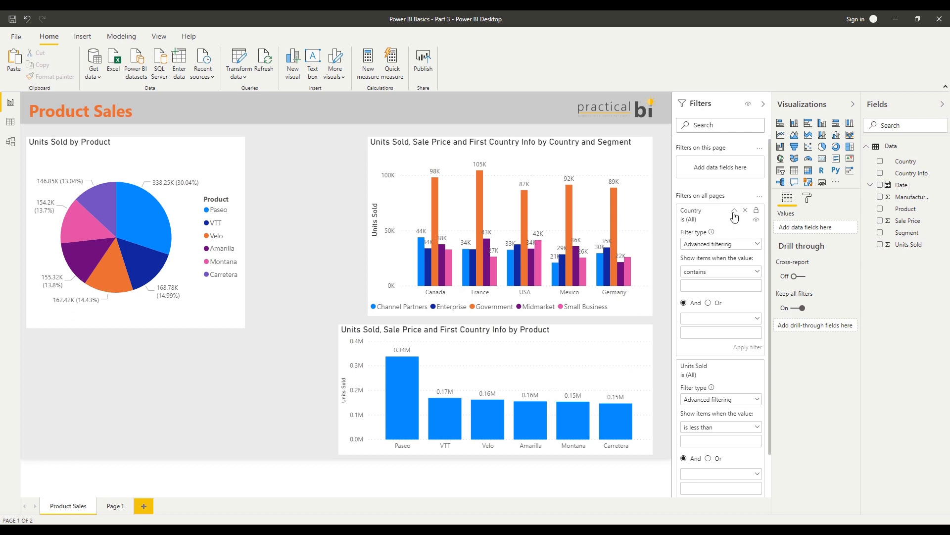
pyautogui.click(734, 213)
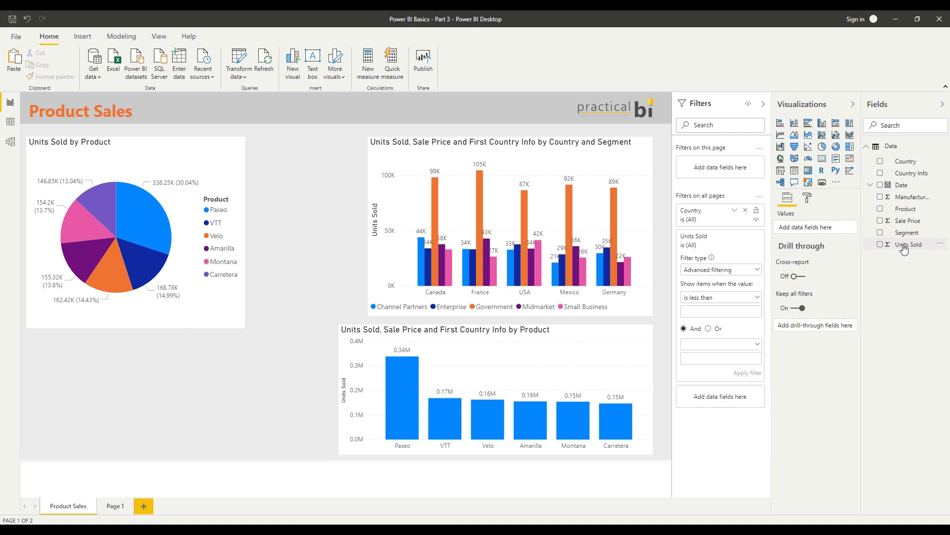
# Review the filter types and comparison conditions of the Units Sold filter, and remove that filter from all pages
pyautogui.click(730, 274)
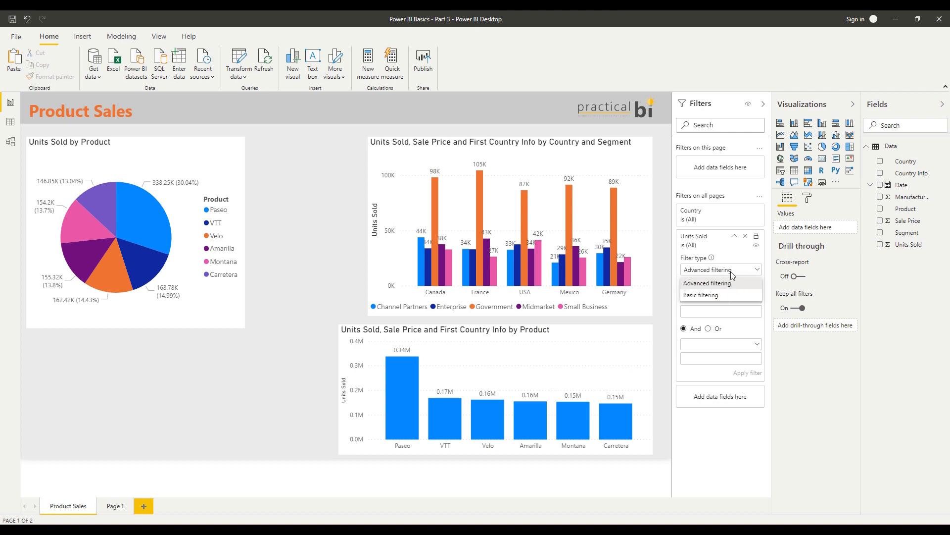
pyautogui.click(762, 322)
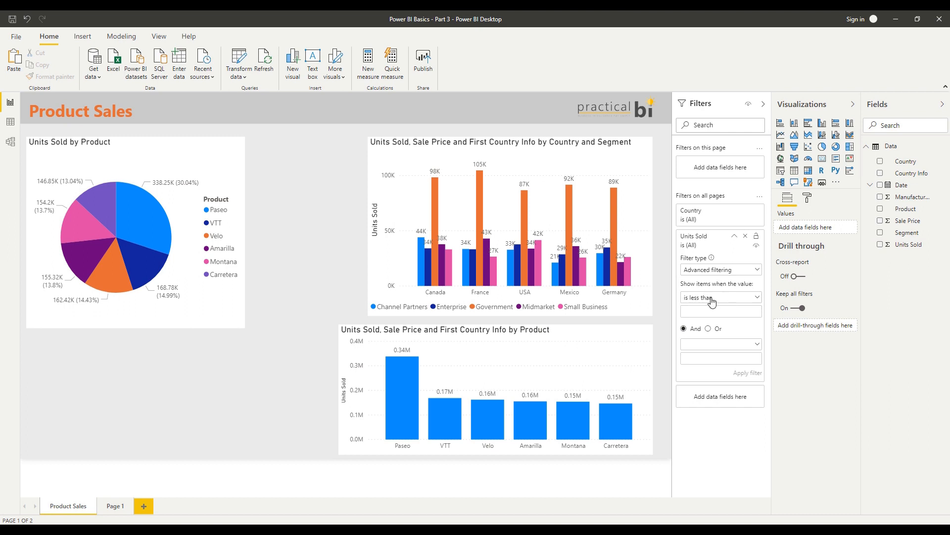
pyautogui.click(722, 299)
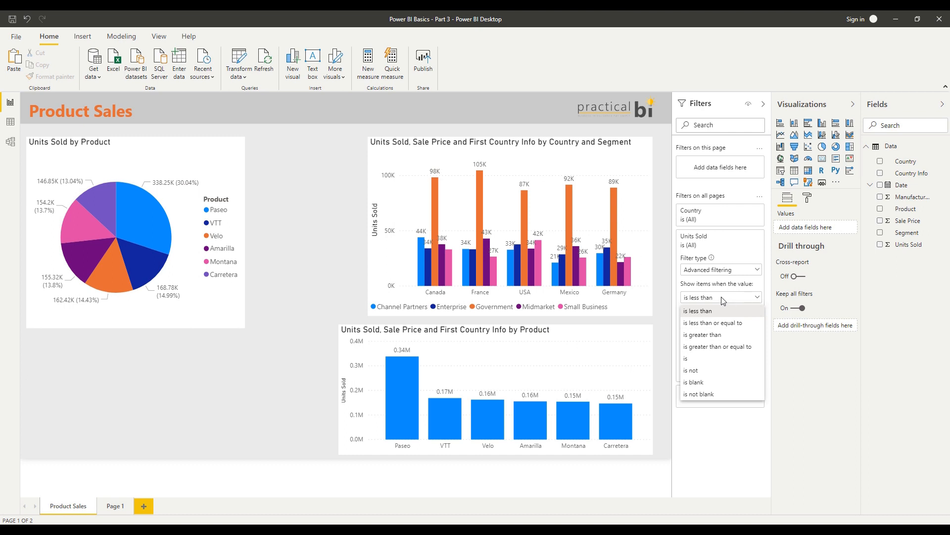
pyautogui.click(742, 297)
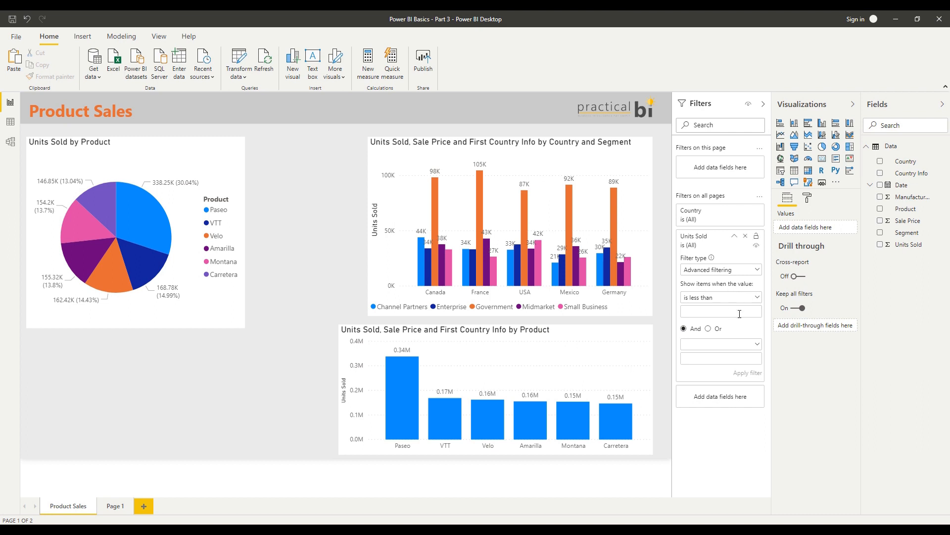
pyautogui.click(745, 236)
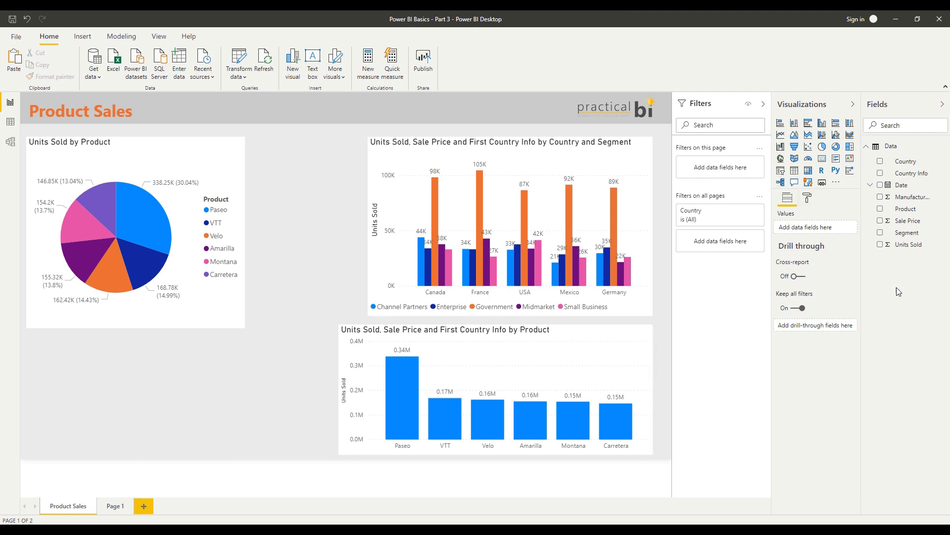
# Add Product as a page-level filter on Product Sales, filter it to VTT, and check Page 1 for comparison
pyautogui.moveTo(910, 212); pyautogui.dragTo(732, 174)
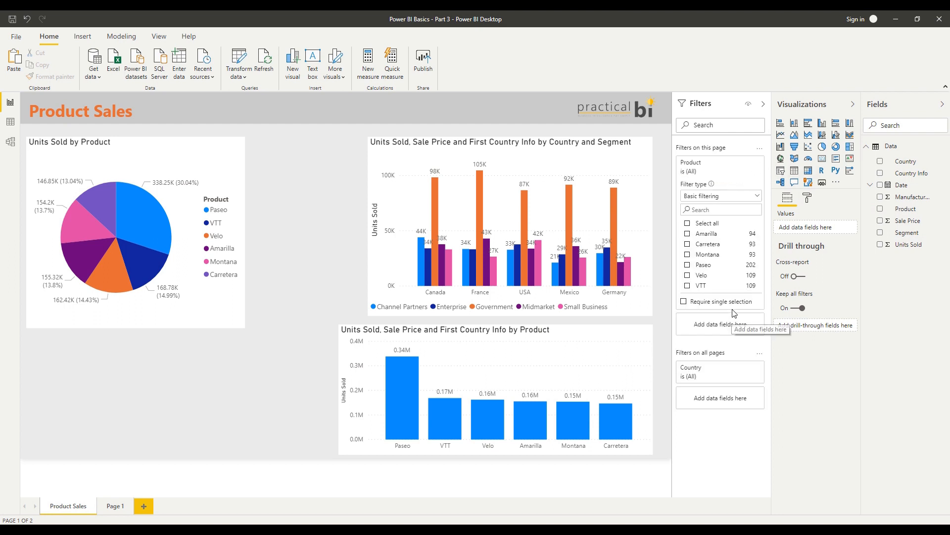
pyautogui.click(701, 287)
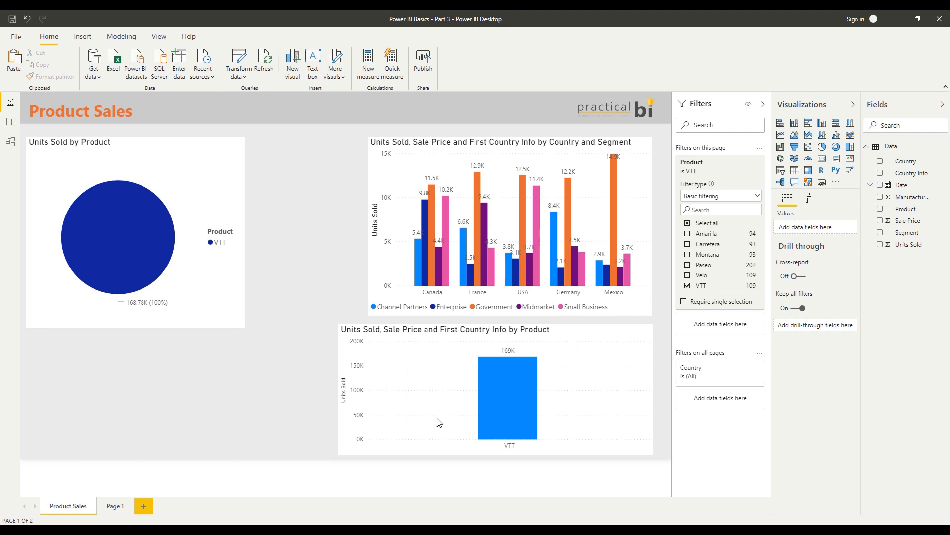
pyautogui.click(116, 507)
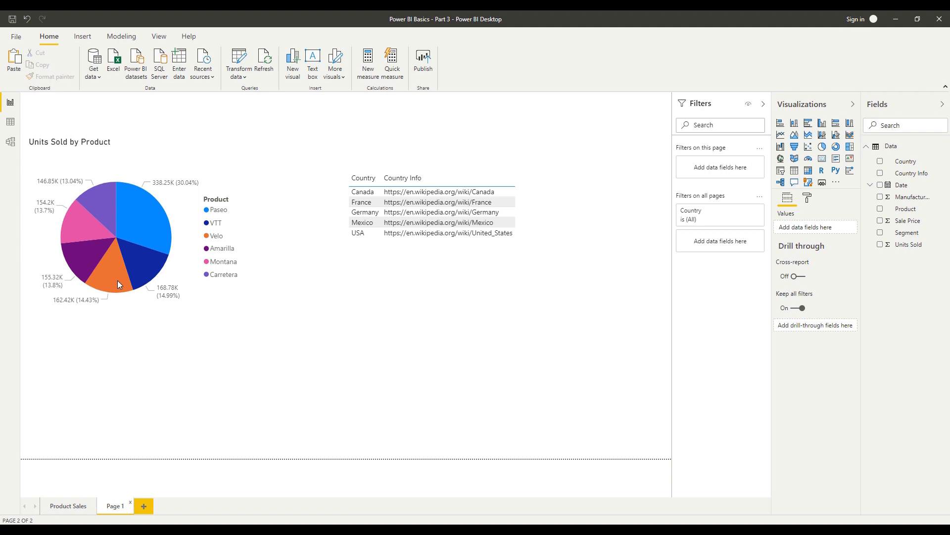
pyautogui.click(72, 514)
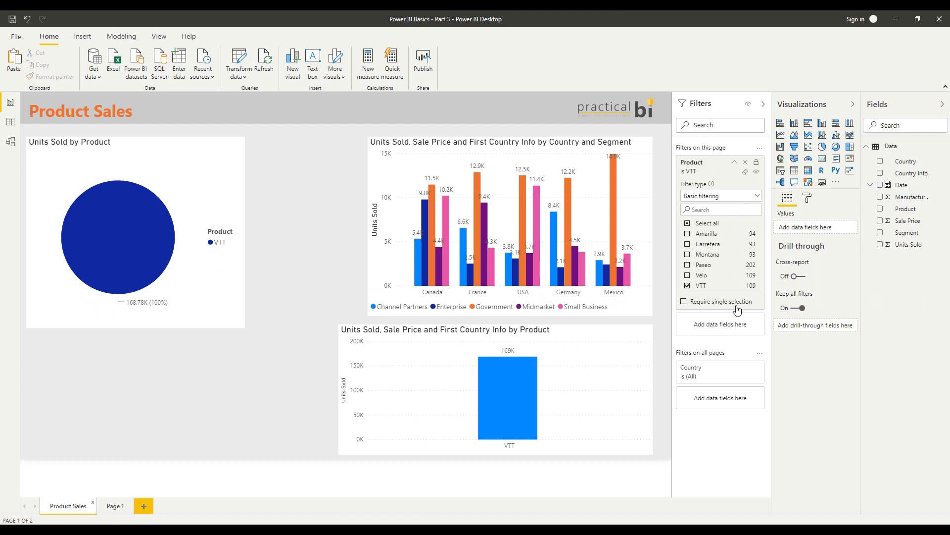
# Review the filter types of the page-level Product filter, clear the filter and collapse its card
pyautogui.click(719, 196)
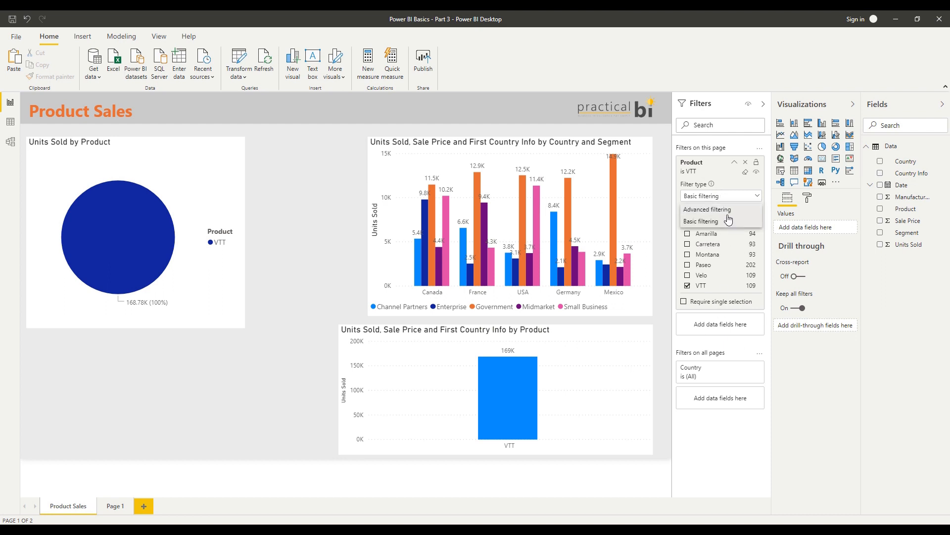
pyautogui.click(732, 348)
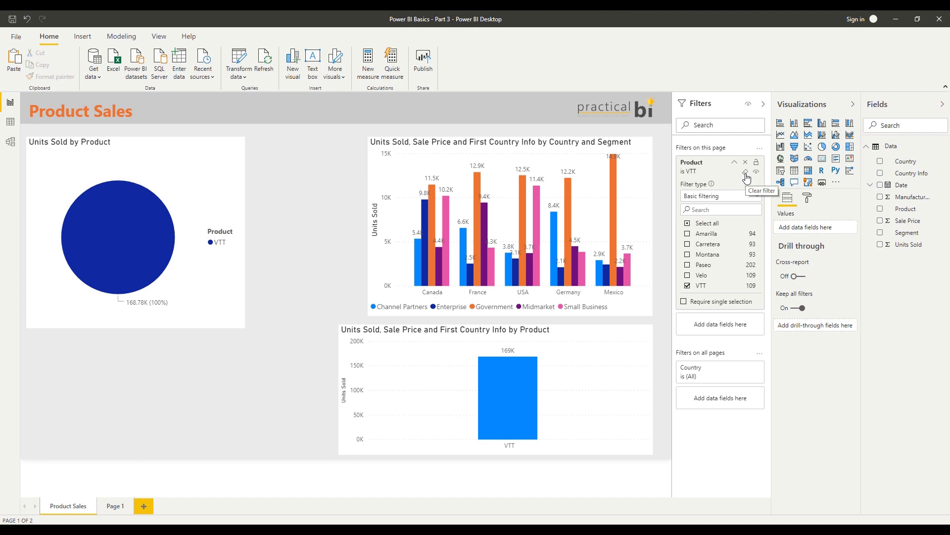
pyautogui.click(746, 173)
pyautogui.click(735, 162)
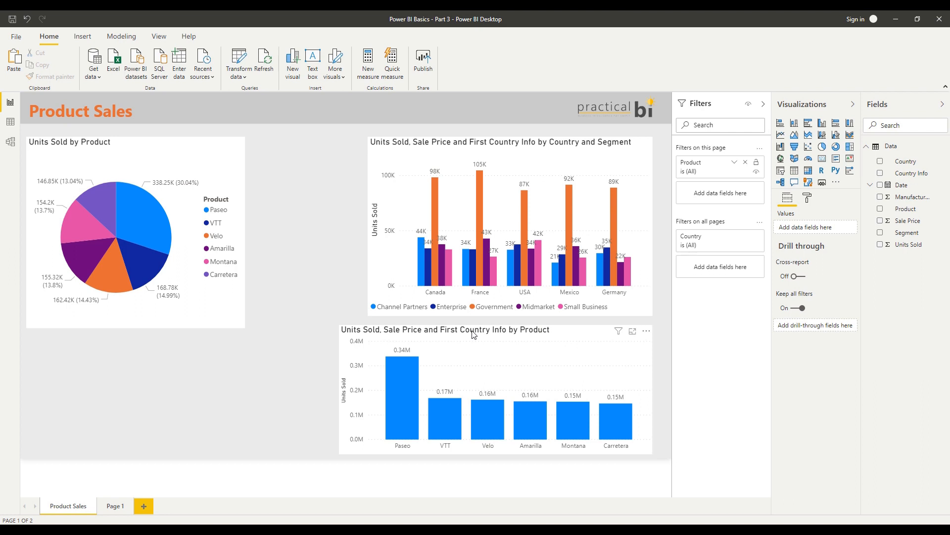
# Filter the column chart by Product to VTT and Montana with its visual-level Product filter, and clear the selections
pyautogui.click(491, 345)
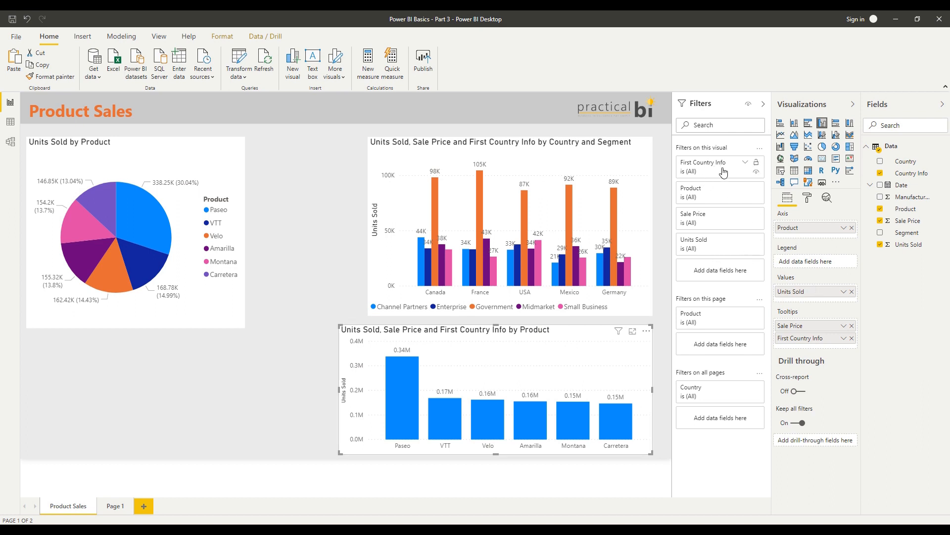
pyautogui.click(745, 190)
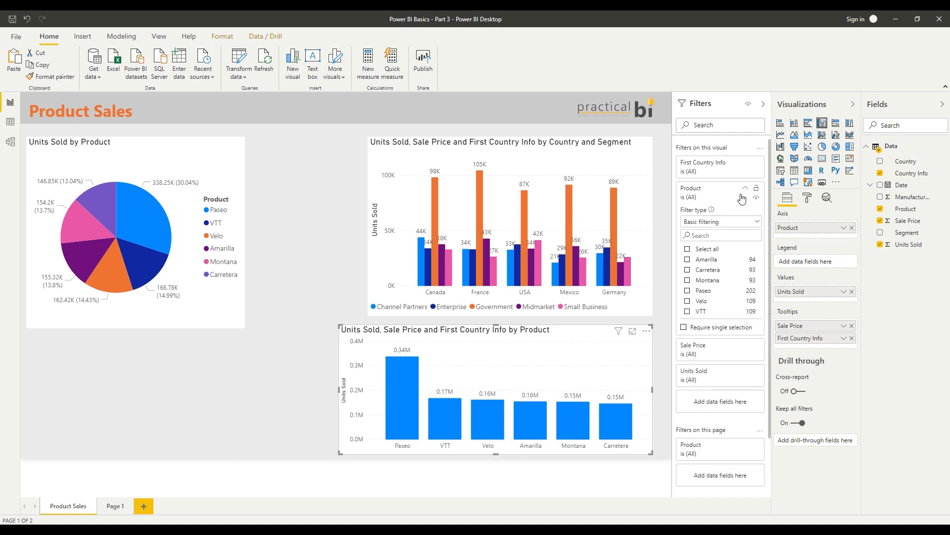
pyautogui.click(700, 312)
pyautogui.click(710, 281)
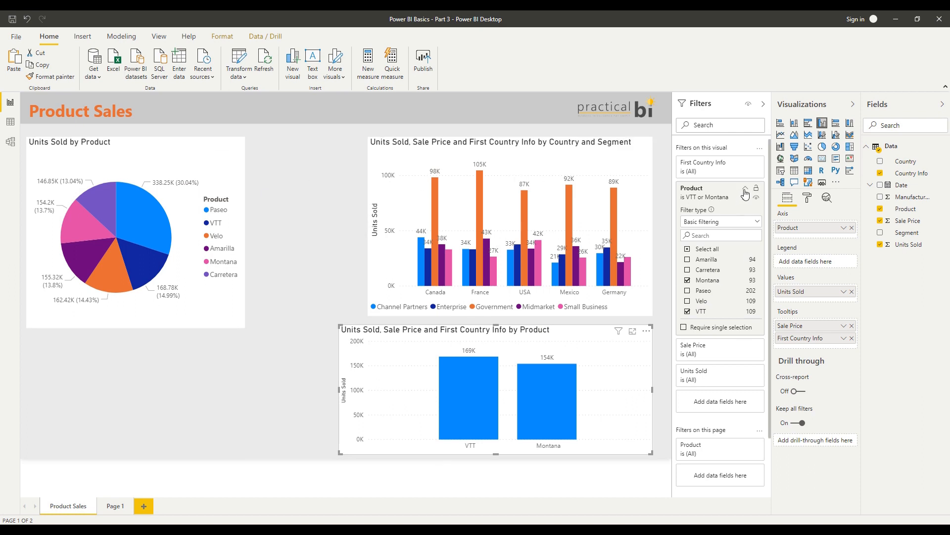
pyautogui.click(698, 311)
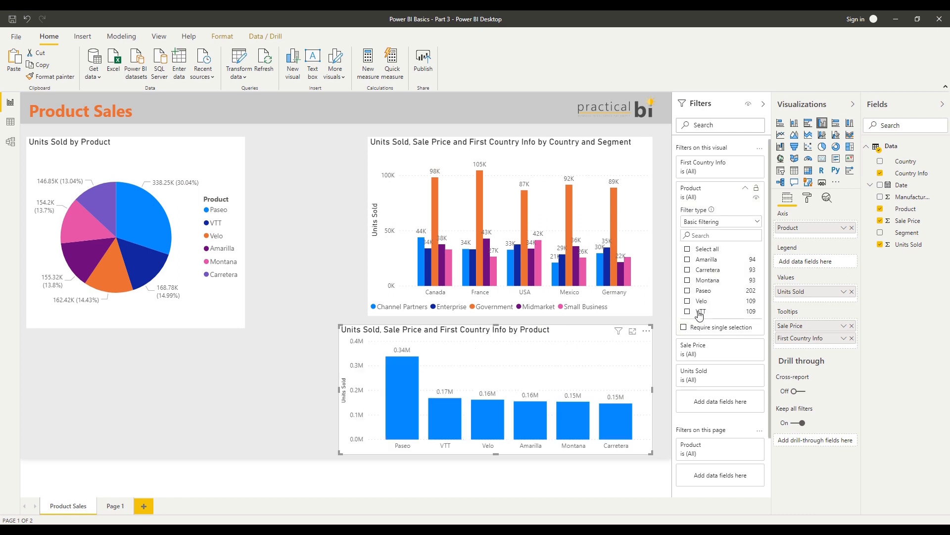
# Switch the chart's visual-level Product filter to Top N, showing the top 5 by Units Sold, and apply it
pyautogui.click(732, 225)
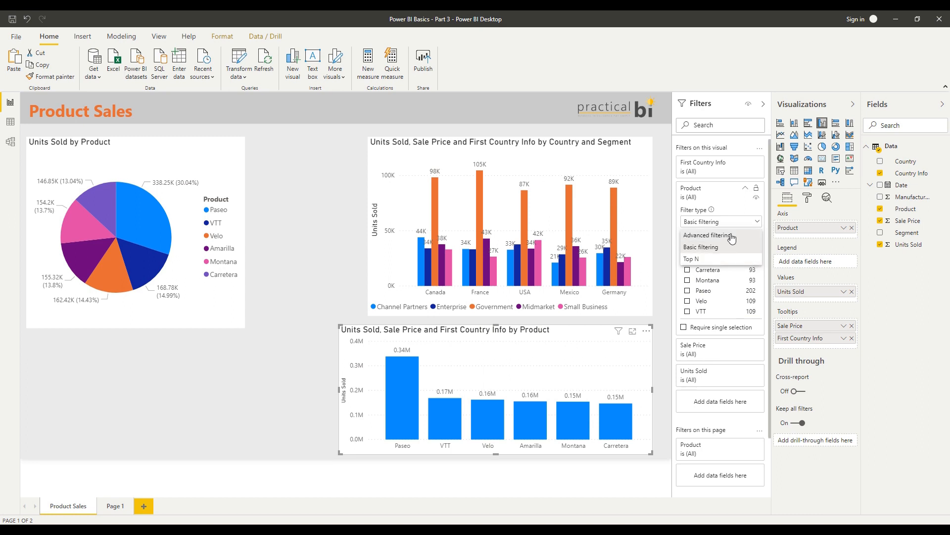
pyautogui.click(705, 266)
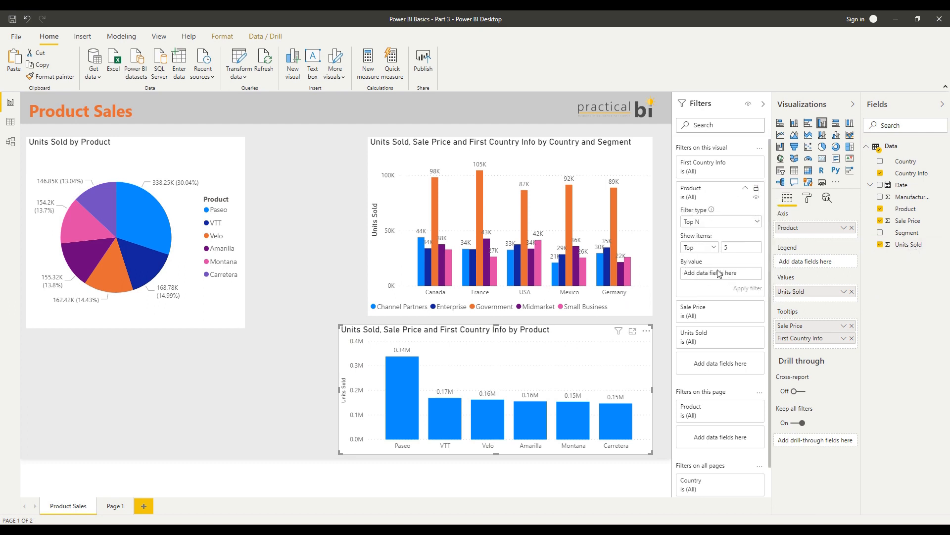
pyautogui.moveTo(906, 246); pyautogui.dragTo(723, 275)
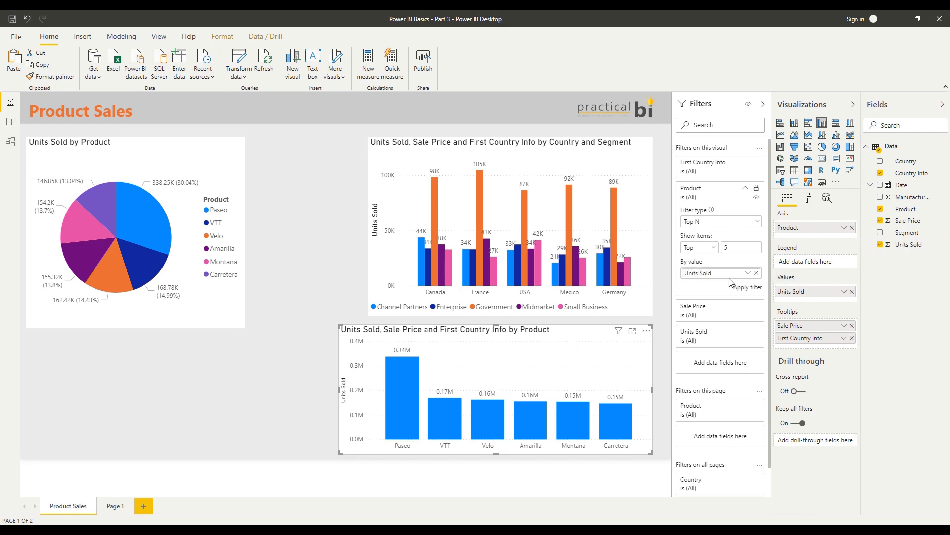
pyautogui.click(749, 274)
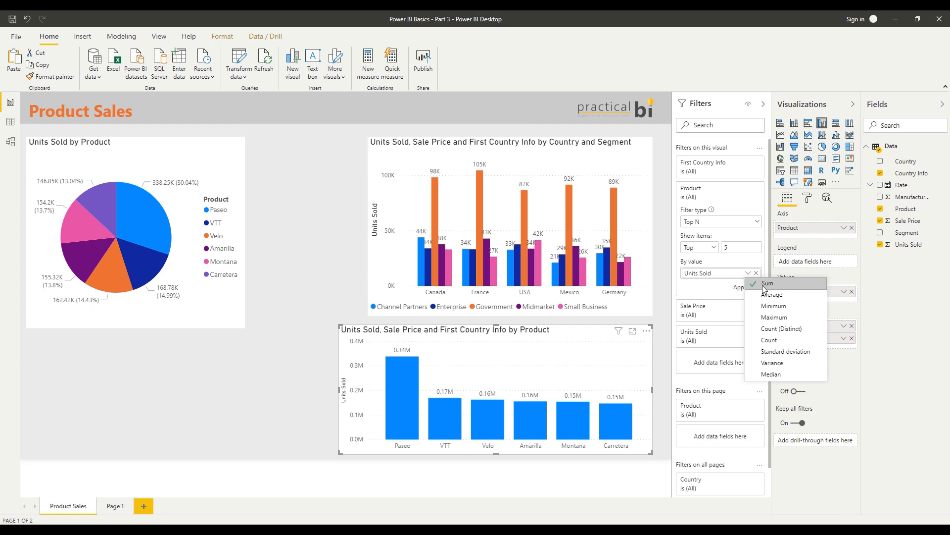
pyautogui.click(710, 291)
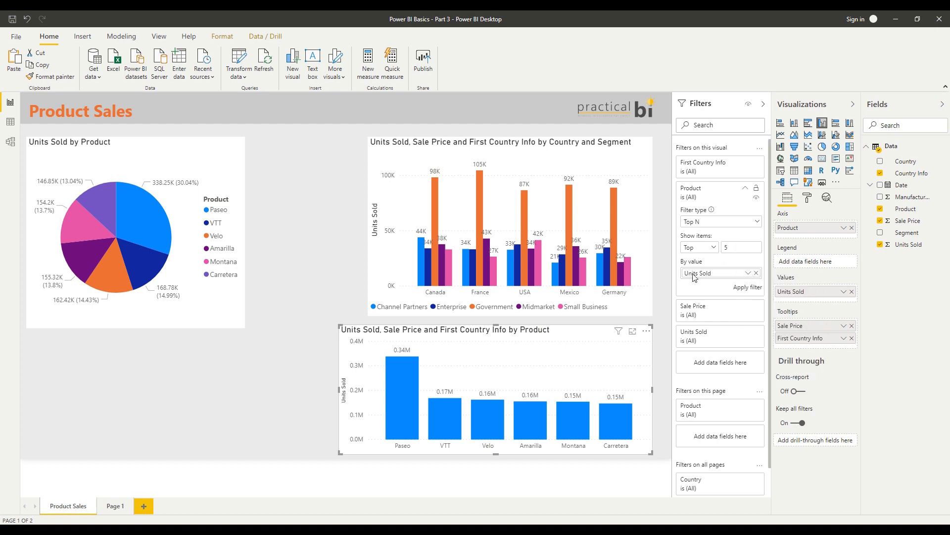
pyautogui.click(749, 288)
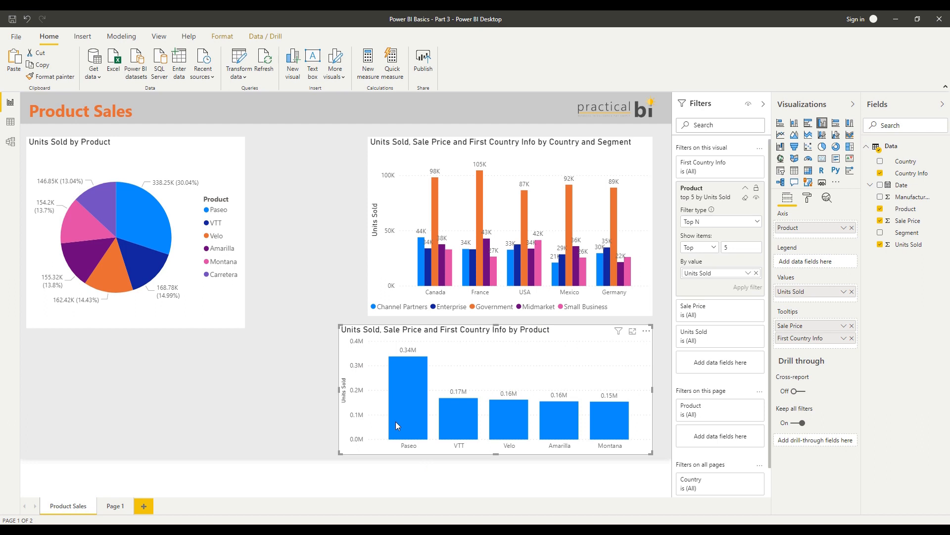
# Toggle the France selection in the Country and Segment chart to examine how it affects the top 5 products
pyautogui.moveTo(458, 419)
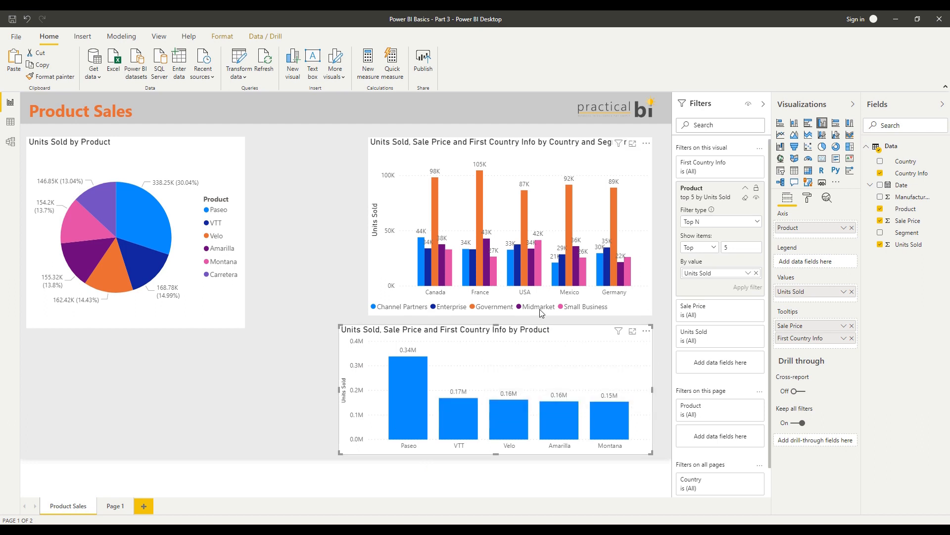
pyautogui.click(482, 294)
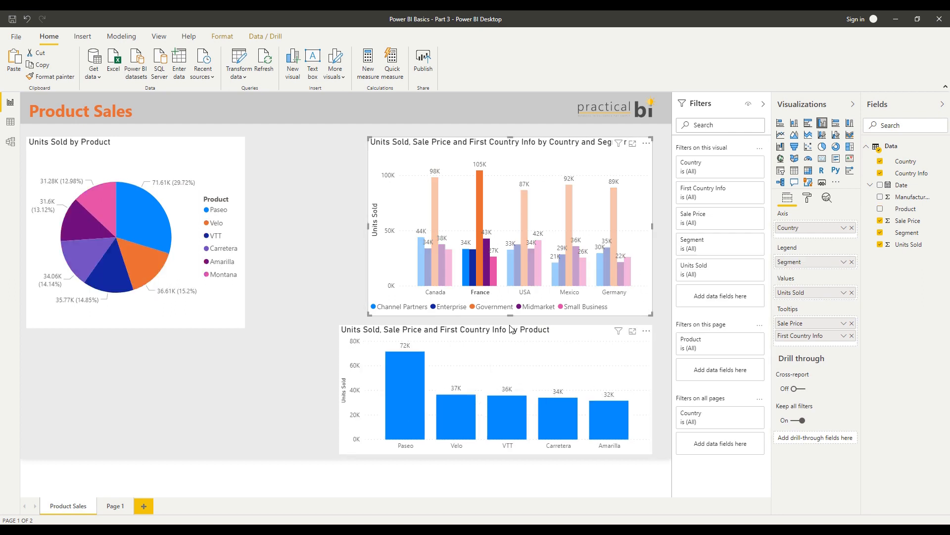
pyautogui.click(484, 295)
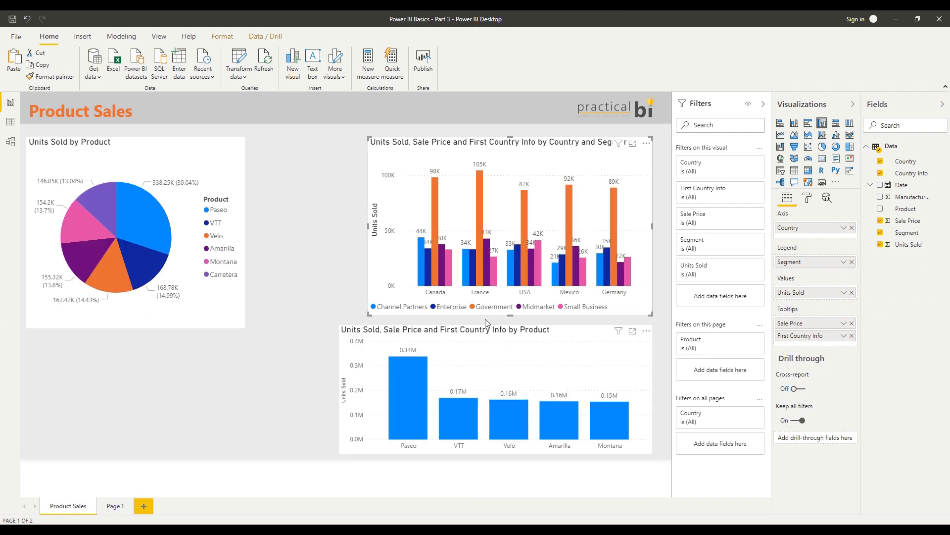
pyautogui.click(482, 294)
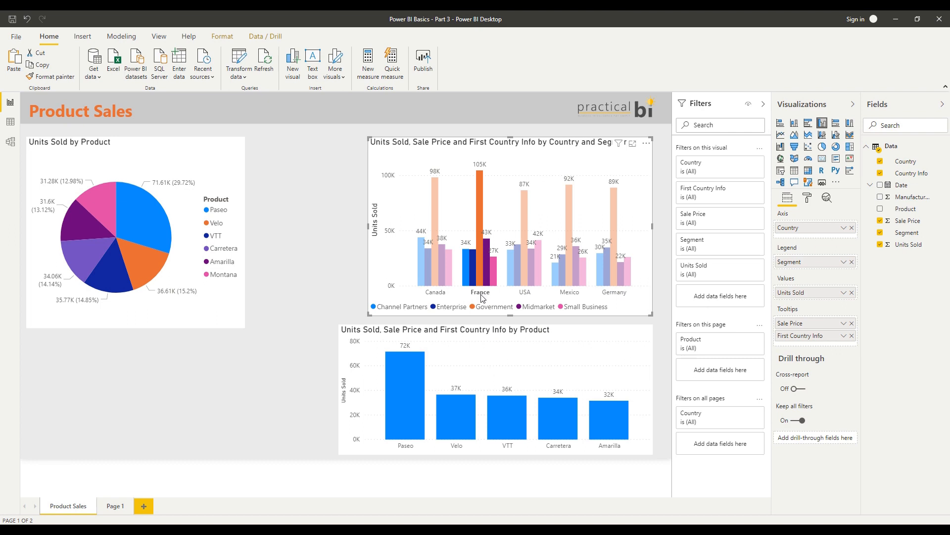
pyautogui.click(482, 296)
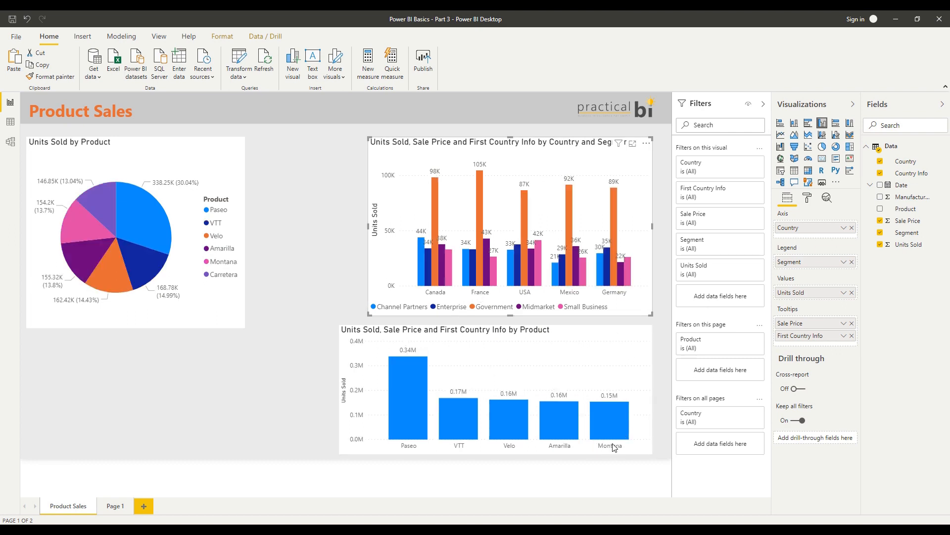
pyautogui.click(482, 294)
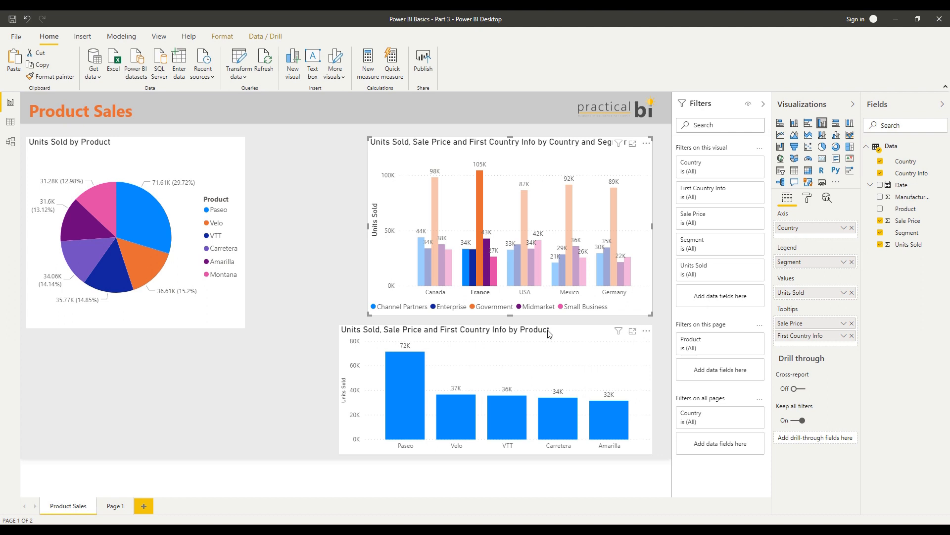
# Clear the product chart's Top N filter and review its Top and Bottom options
pyautogui.click(596, 363)
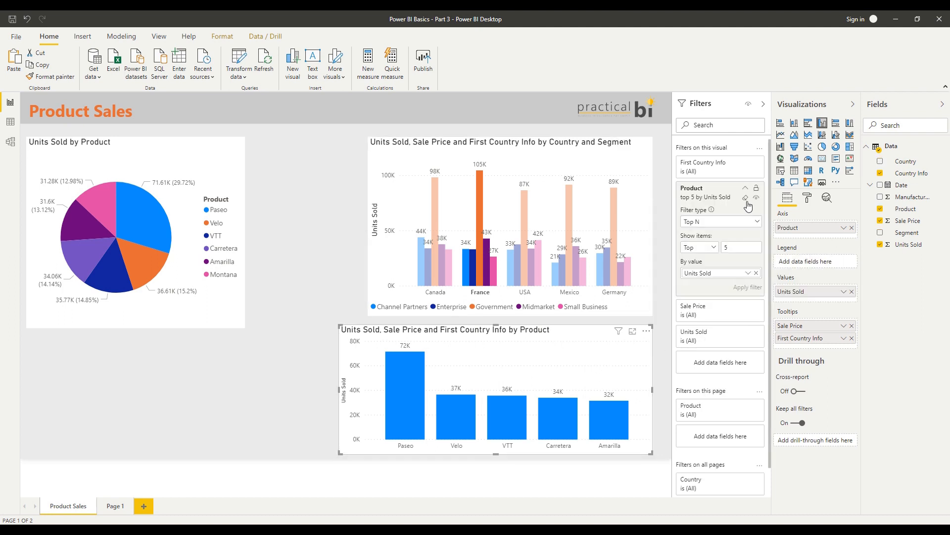
pyautogui.click(746, 198)
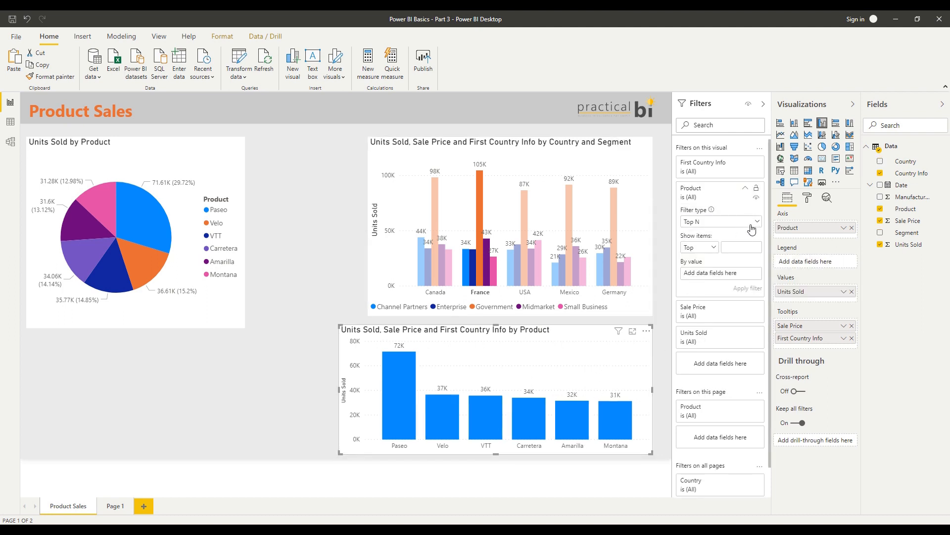
pyautogui.click(713, 247)
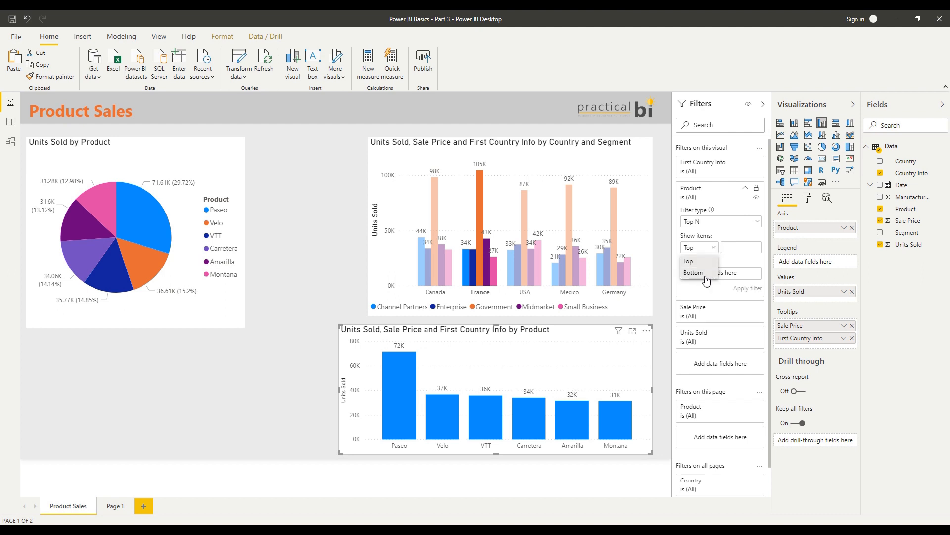
pyautogui.click(726, 245)
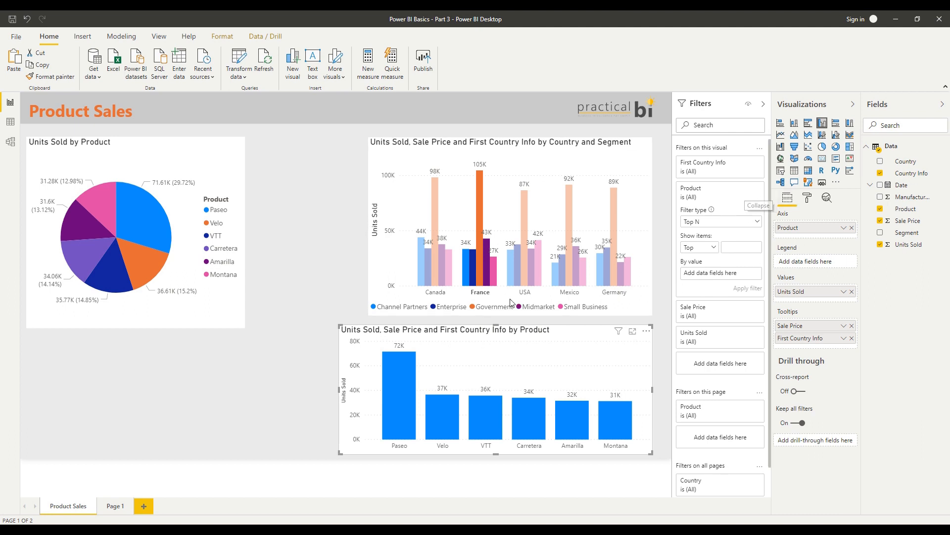
# Remove the France highlight, deselect the visuals, and add Date as a filter on all pages
pyautogui.click(625, 305)
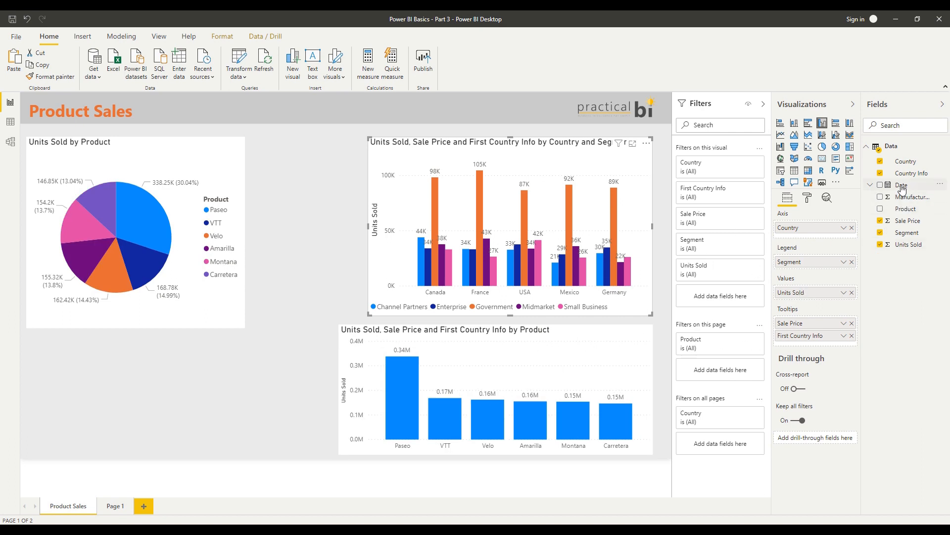
pyautogui.click(657, 316)
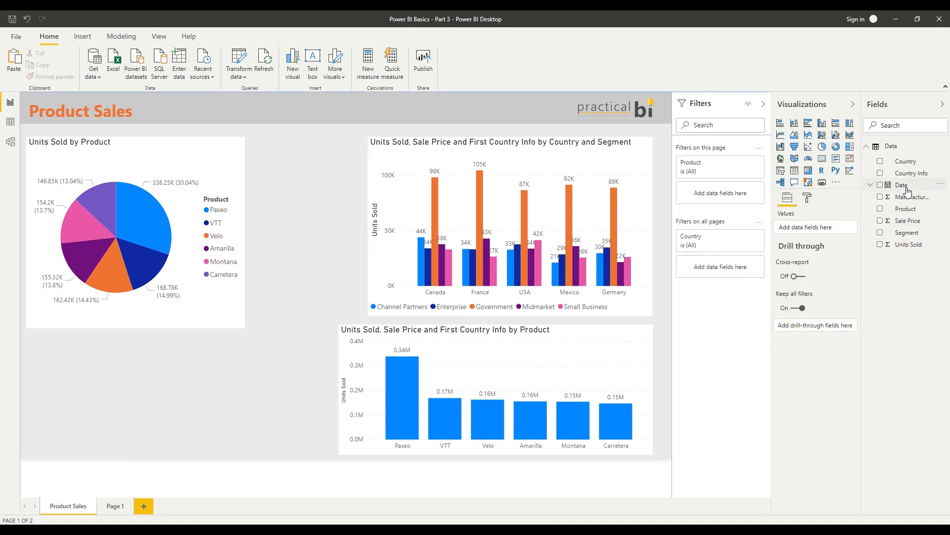
pyautogui.moveTo(907, 190); pyautogui.dragTo(723, 279)
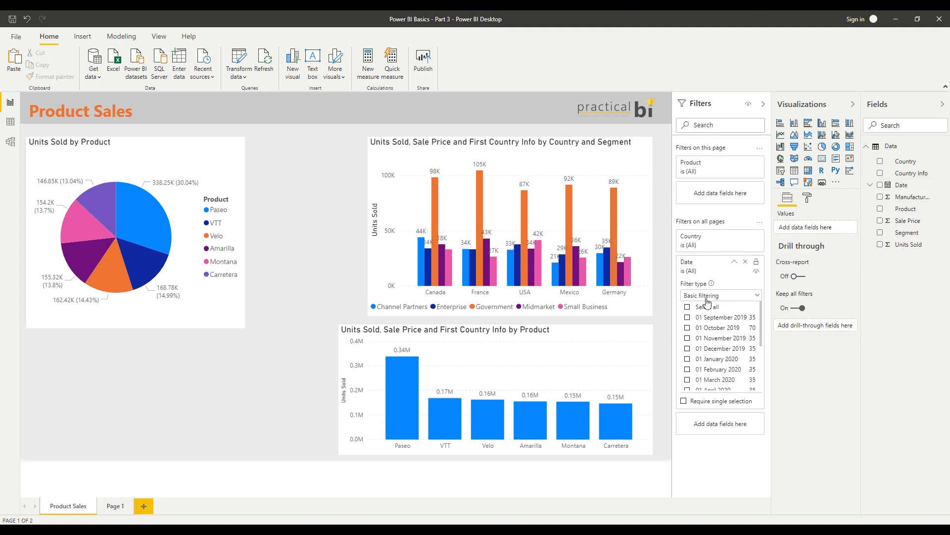
# Set the all-pages Date filter to Relative date, showing items in the last 90 days, and apply it
pyautogui.click(726, 299)
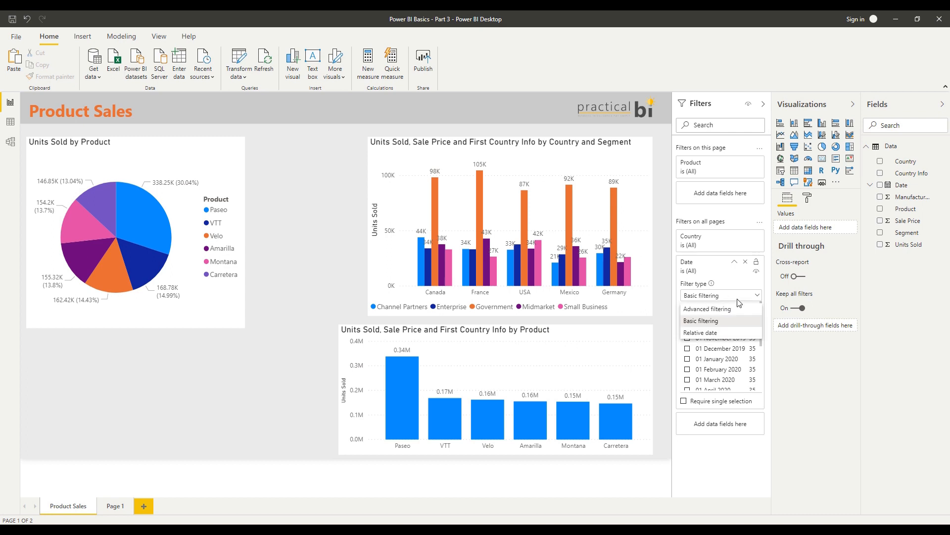
pyautogui.click(724, 336)
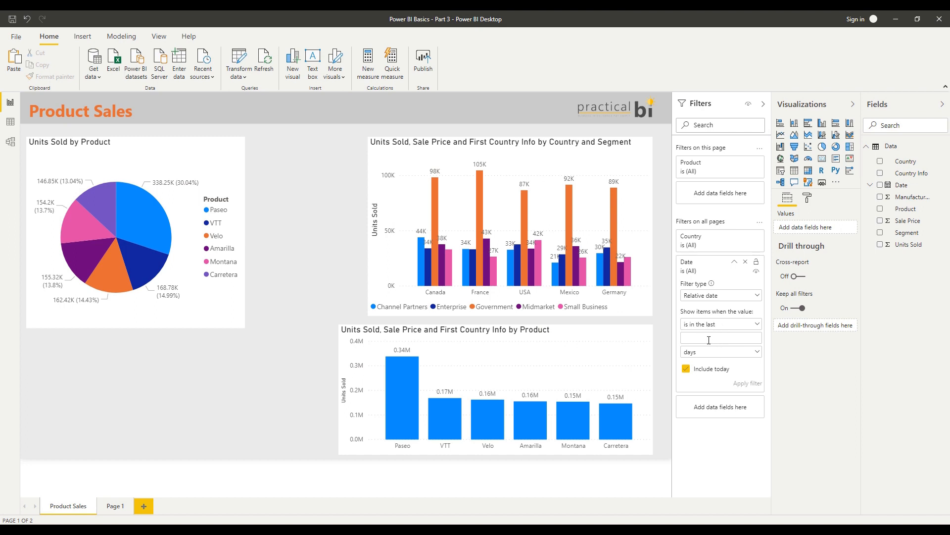
pyautogui.click(725, 325)
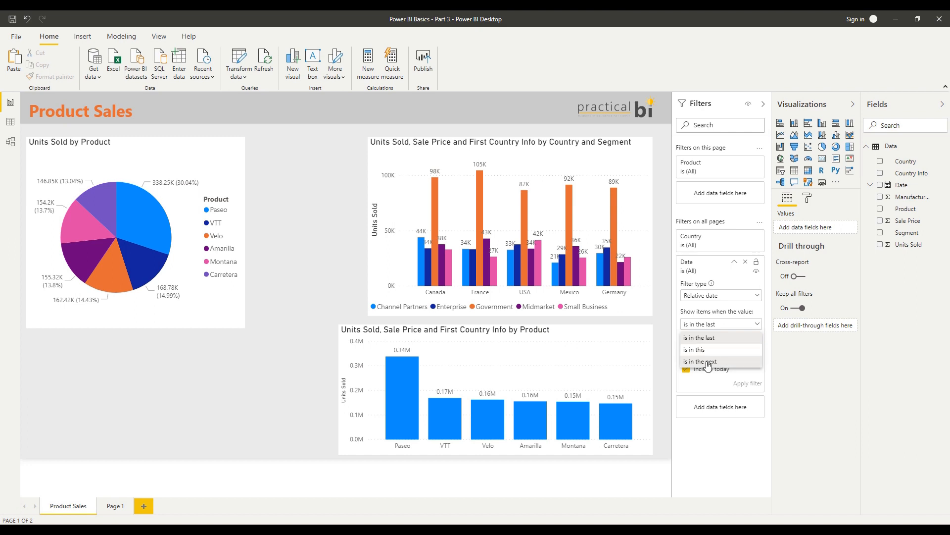
pyautogui.click(691, 389)
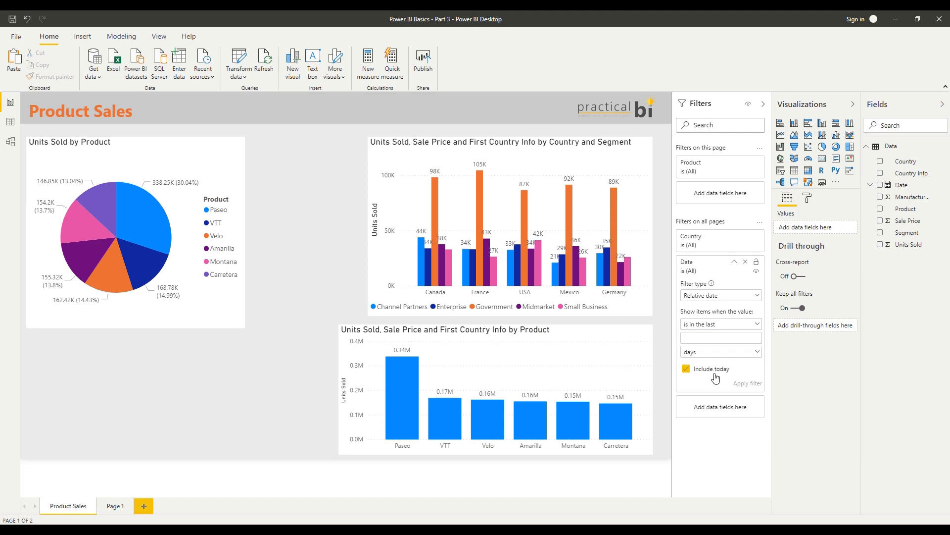
pyautogui.click(712, 340)
pyautogui.write('90')
pyautogui.click(736, 385)
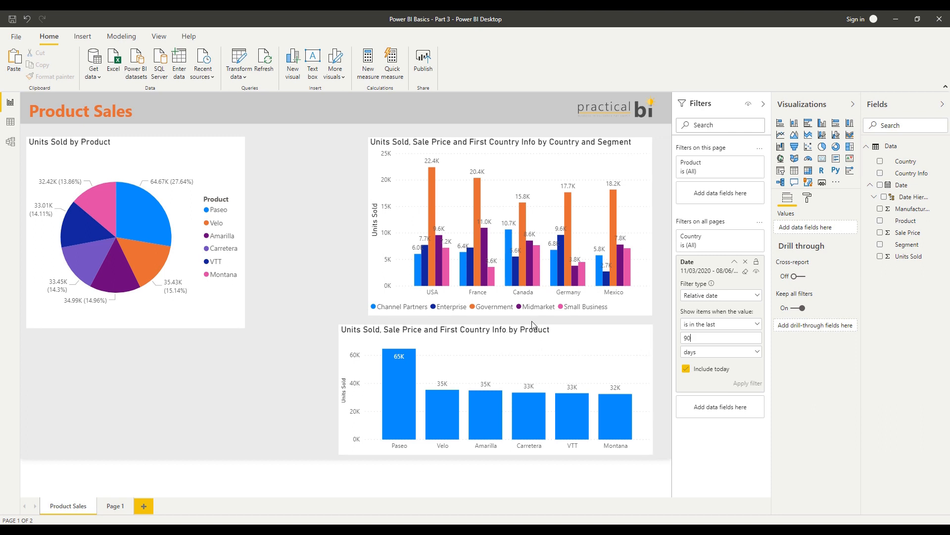
# Review the relative date units, switch the Date filter to Advanced filtering to examine its comparison conditions, and collapse the filter card
pyautogui.click(706, 356)
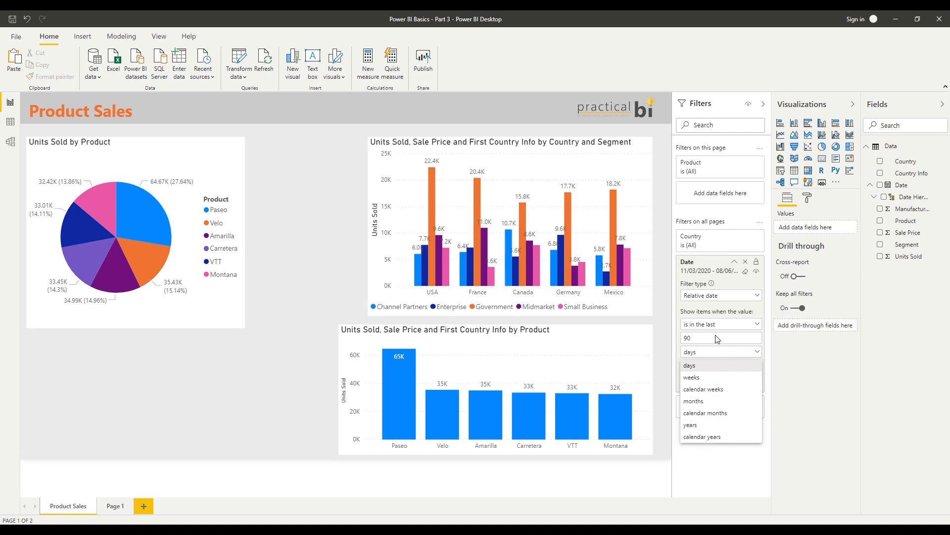
pyautogui.click(724, 316)
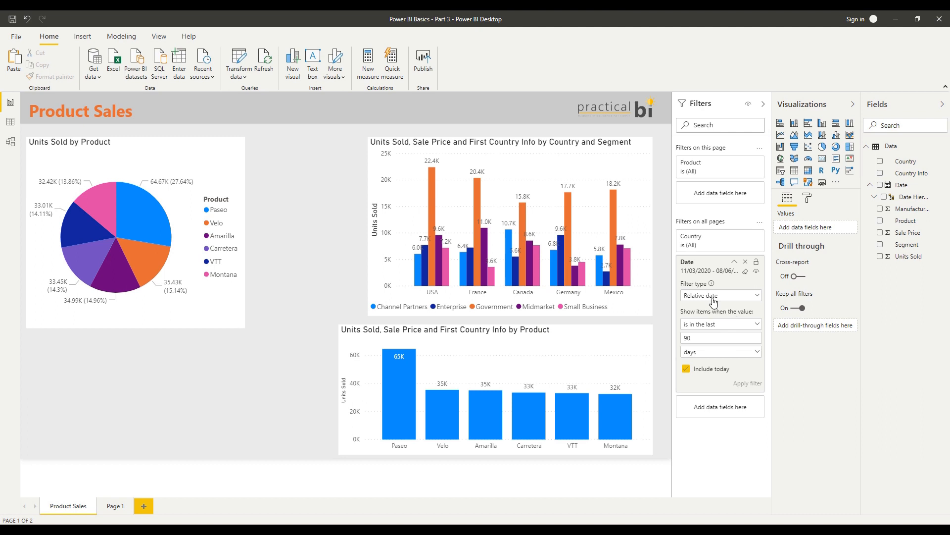
pyautogui.click(725, 299)
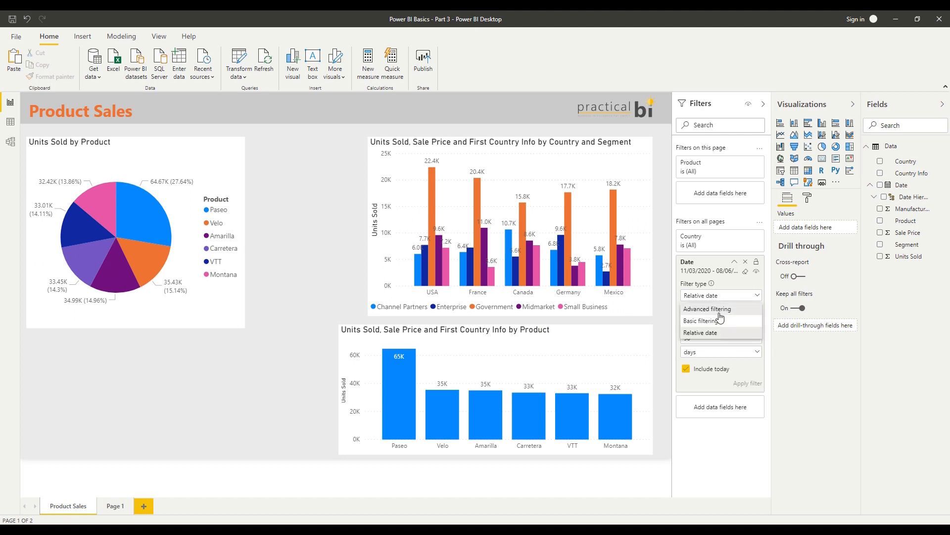
pyautogui.click(720, 310)
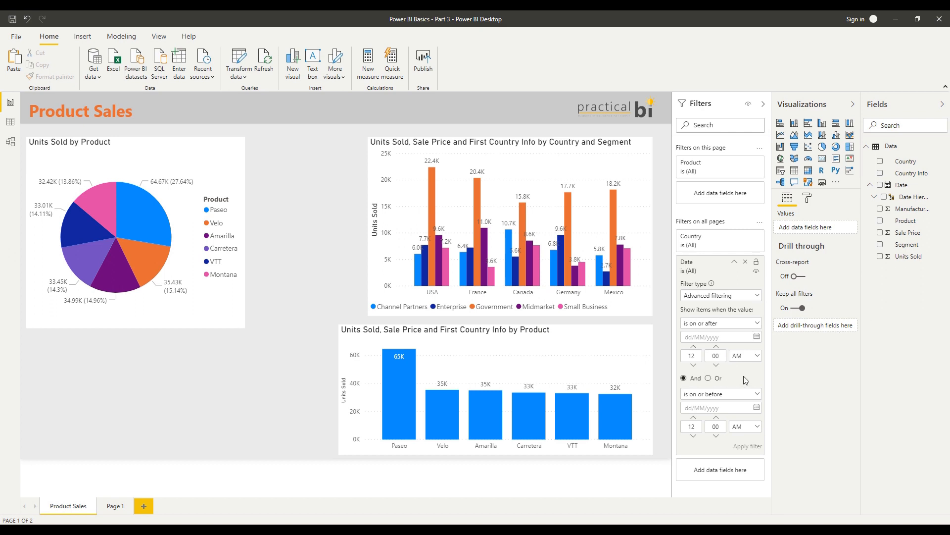
pyautogui.click(723, 324)
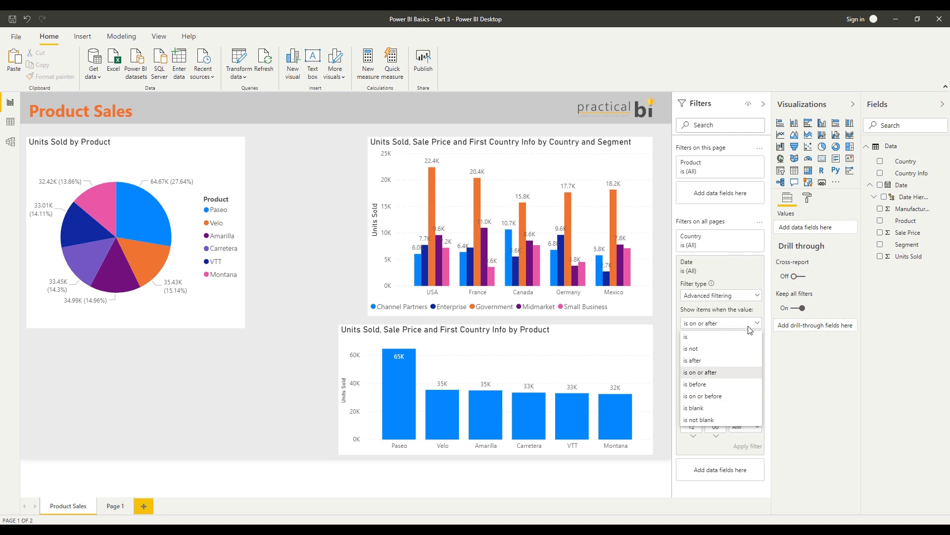
pyautogui.click(764, 328)
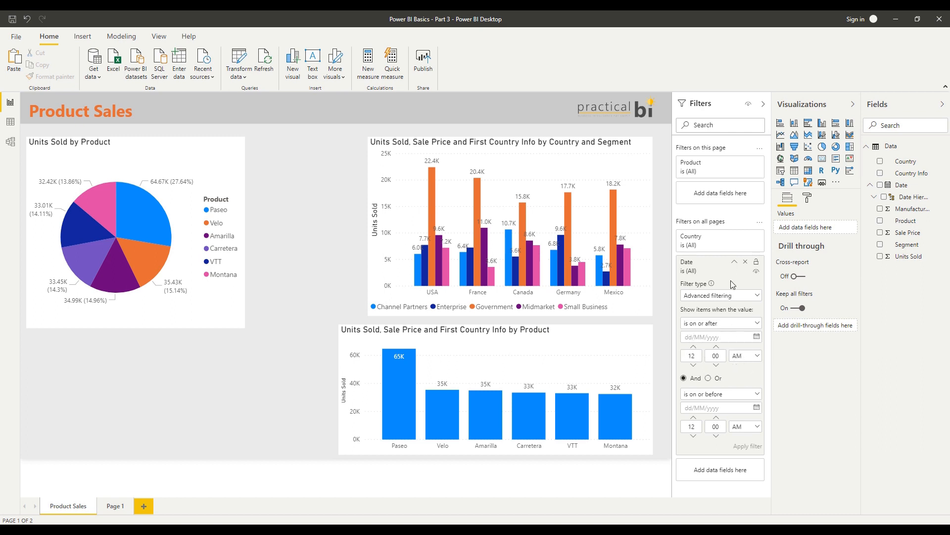
pyautogui.click(734, 262)
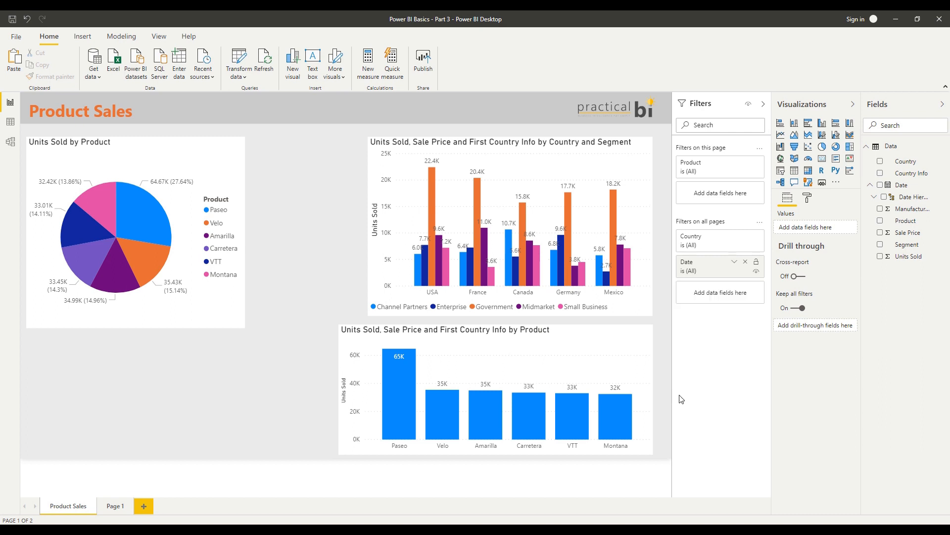
# Shrink the Units Sold by Product pie chart in width and height to free canvas space around it
pyautogui.click(359, 337)
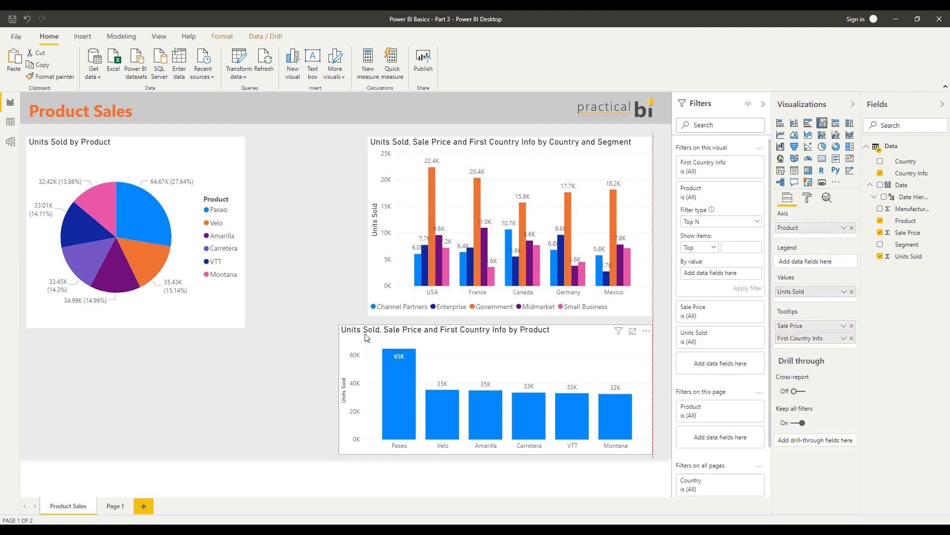
pyautogui.click(321, 280)
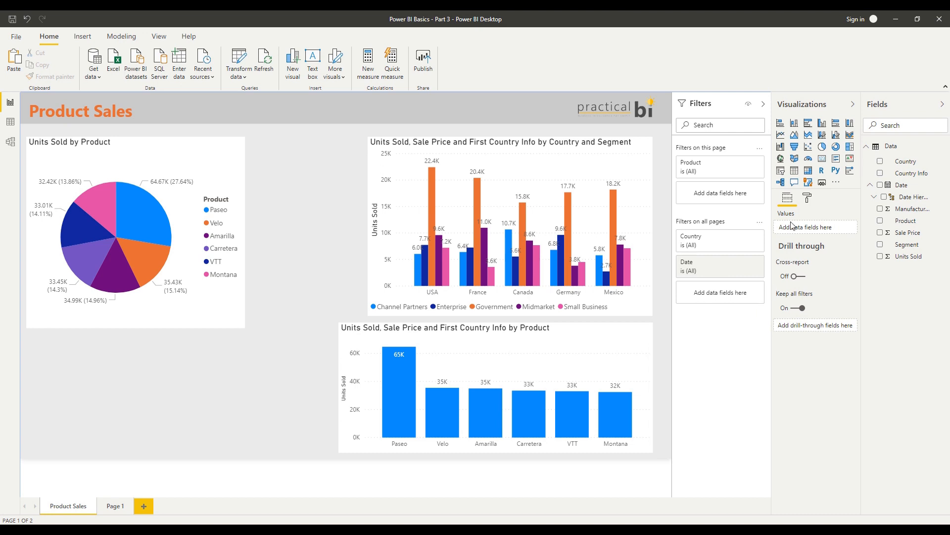
pyautogui.click(235, 325)
pyautogui.moveTo(236, 327); pyautogui.dragTo(189, 303)
pyautogui.click(272, 270)
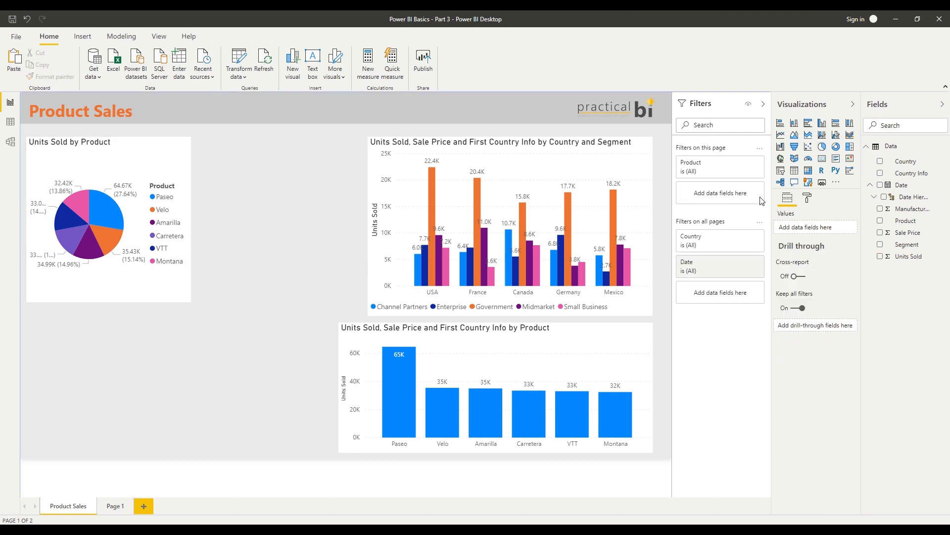
# Add a Country slicer below the pie chart and try it with Canada, France and Mexico in turn
pyautogui.click(781, 171)
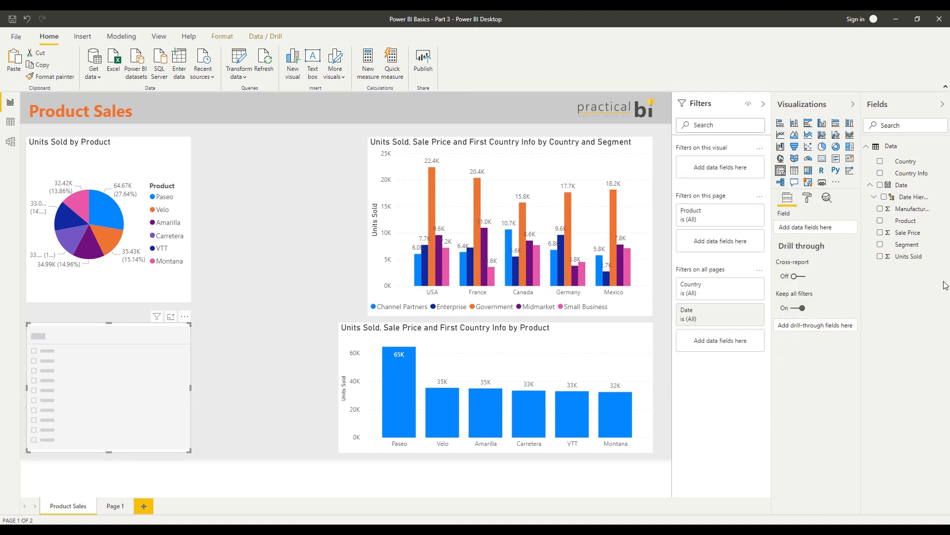
pyautogui.moveTo(907, 162); pyautogui.dragTo(814, 228)
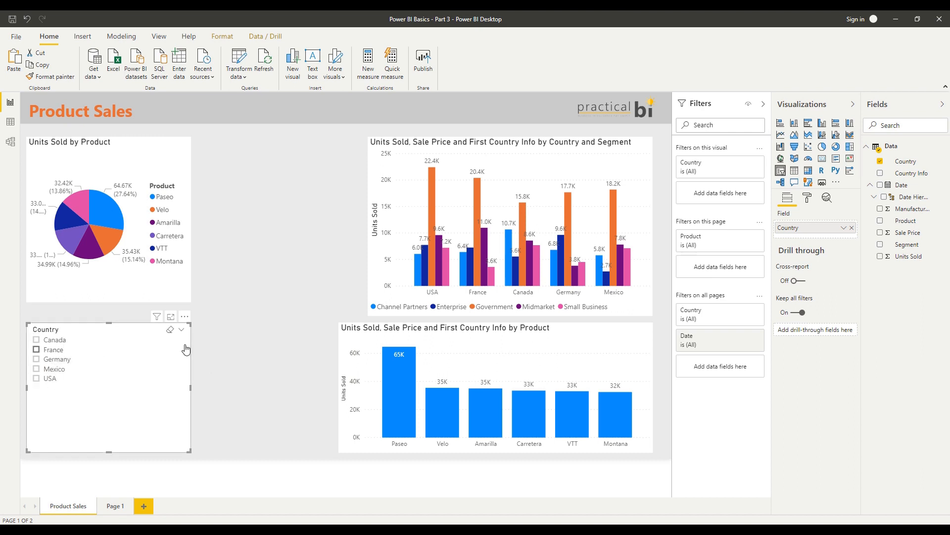
pyautogui.click(58, 341)
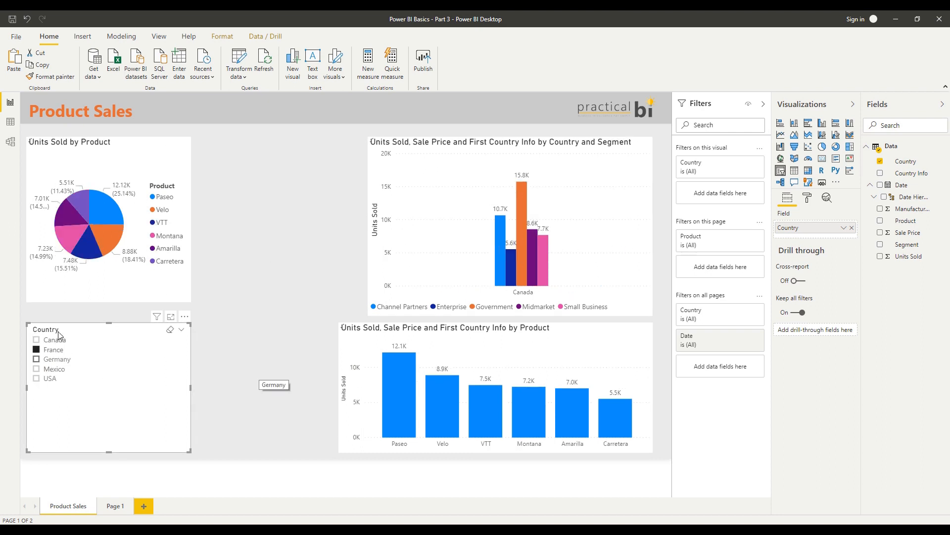
pyautogui.click(58, 350)
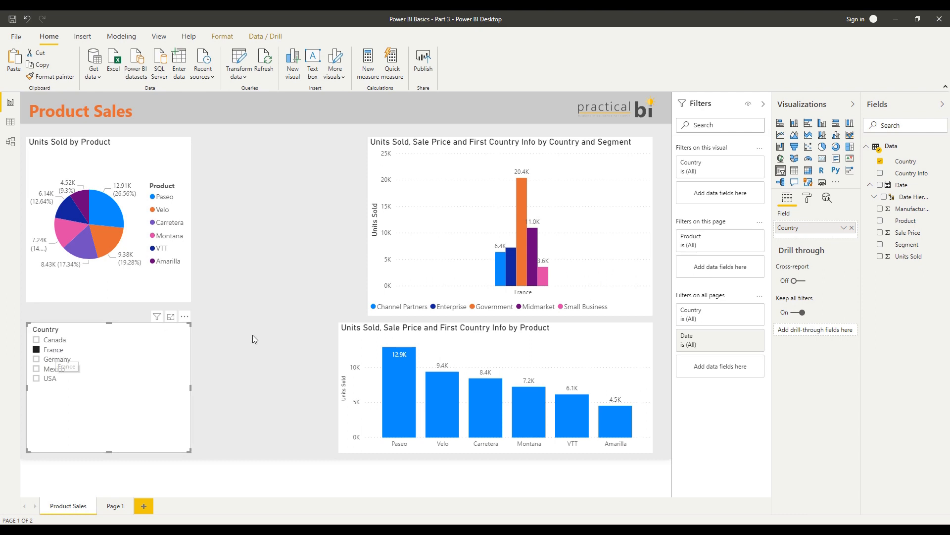
pyautogui.click(52, 369)
# Change the Country slicer to a dropdown and turn off Multi-select with CTRL in its selection controls
pyautogui.click(183, 331)
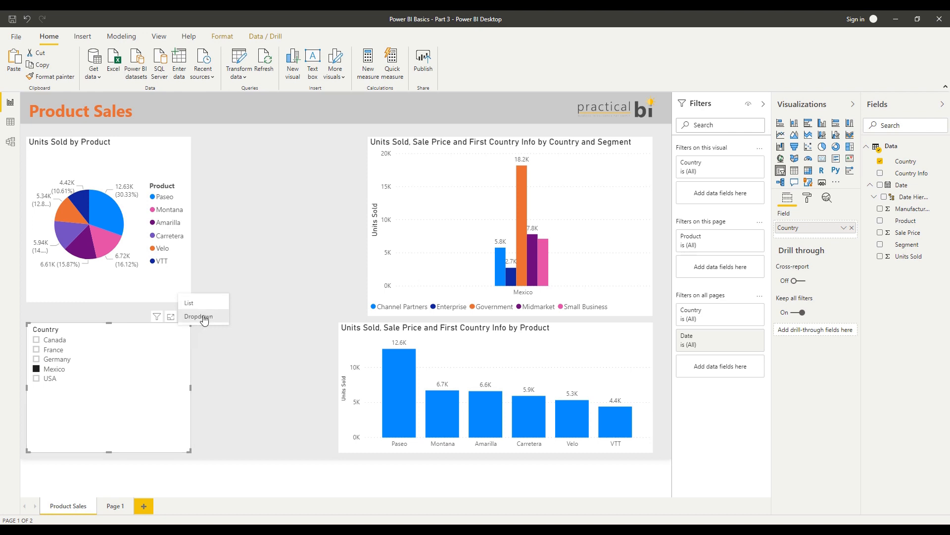
pyautogui.click(204, 318)
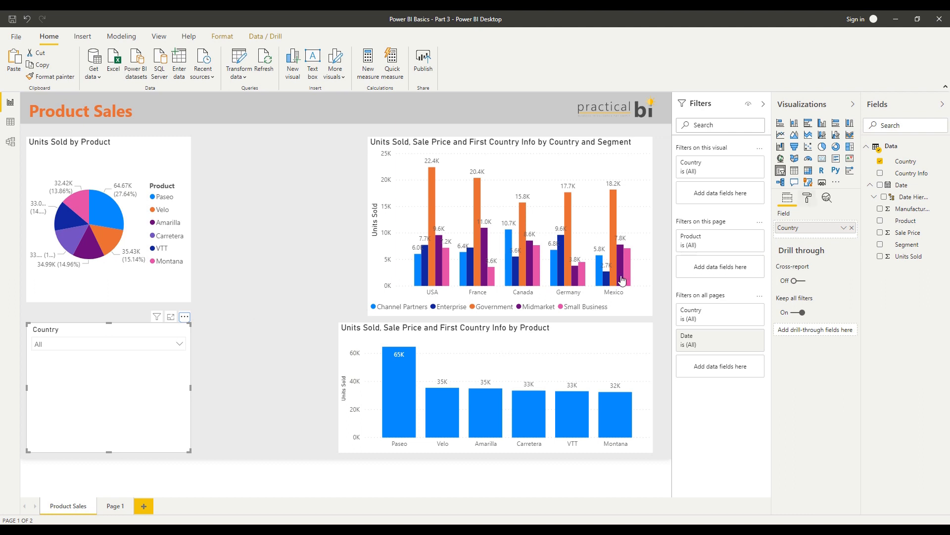
pyautogui.click(807, 199)
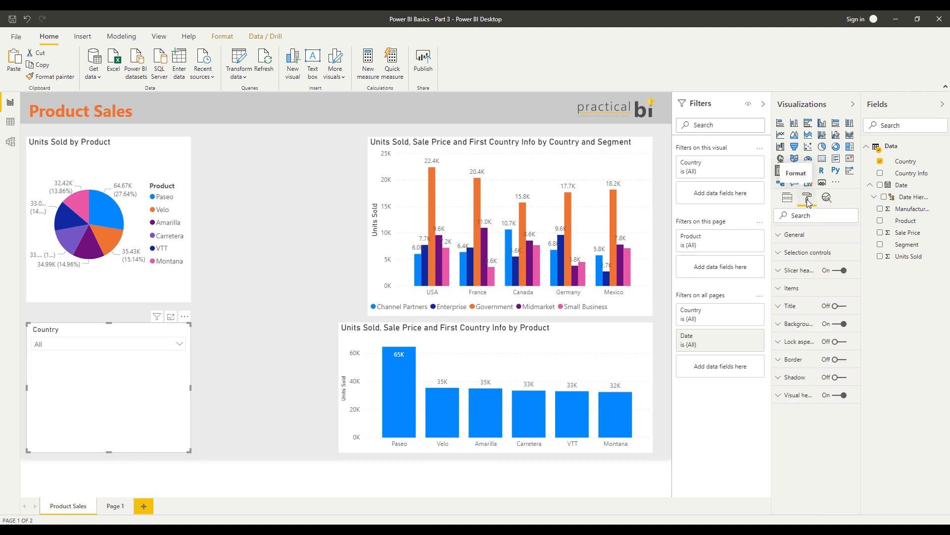
pyautogui.click(808, 254)
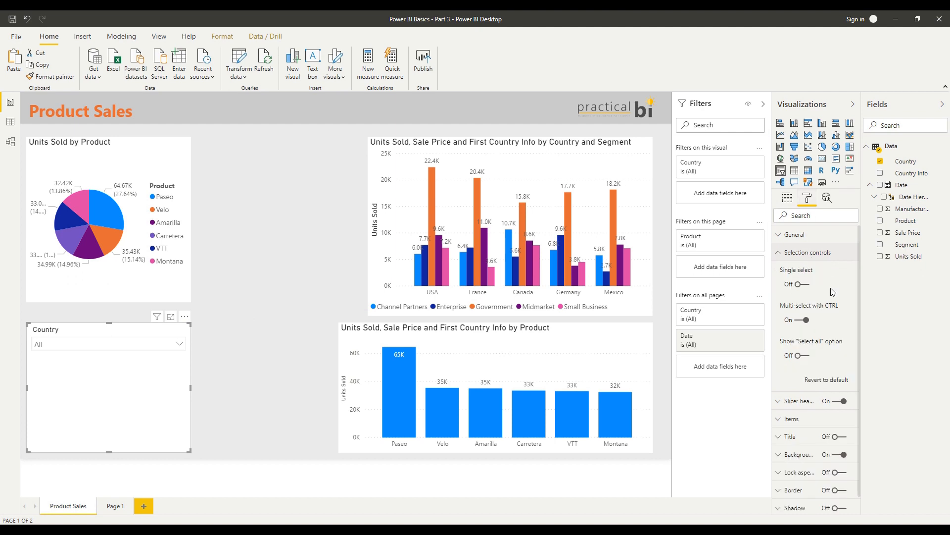
pyautogui.click(803, 320)
# Test multiple selection in the Country slicer with Mexico, France and Germany, leaving only France selected
pyautogui.click(179, 344)
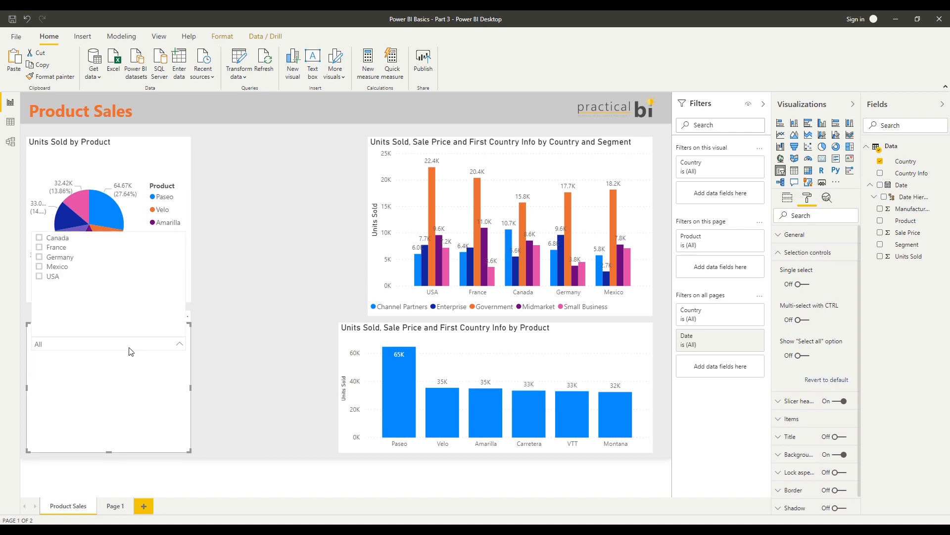
pyautogui.click(54, 268)
pyautogui.click(59, 249)
pyautogui.click(60, 260)
pyautogui.click(57, 267)
pyautogui.click(60, 257)
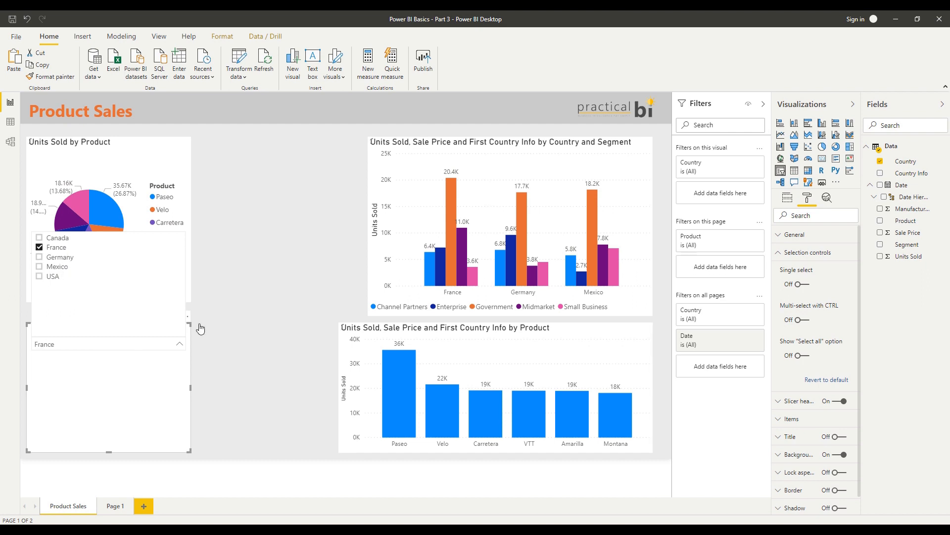
pyautogui.click(179, 345)
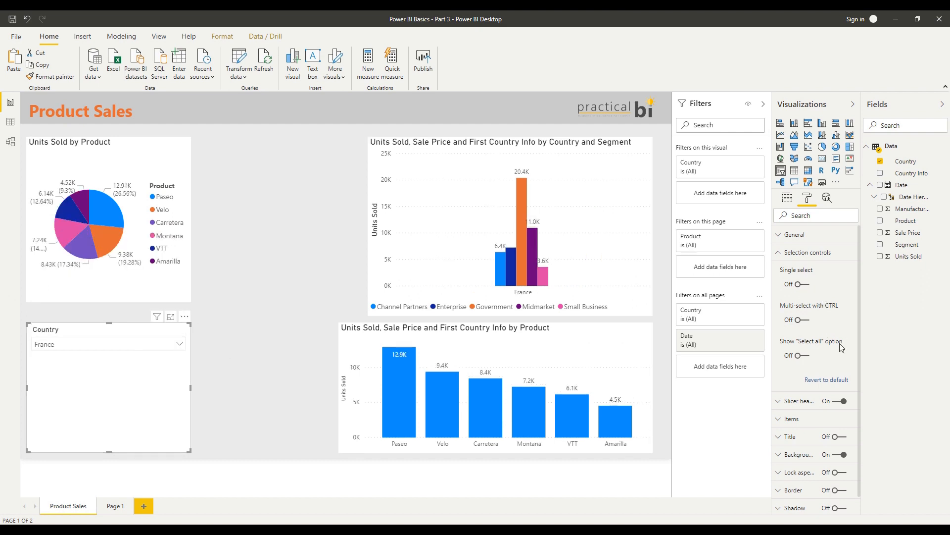
# Enable the "Select all" option in the Country slicer, use it to select and clear all countries, and deselect the slicer
pyautogui.click(803, 356)
pyautogui.click(73, 345)
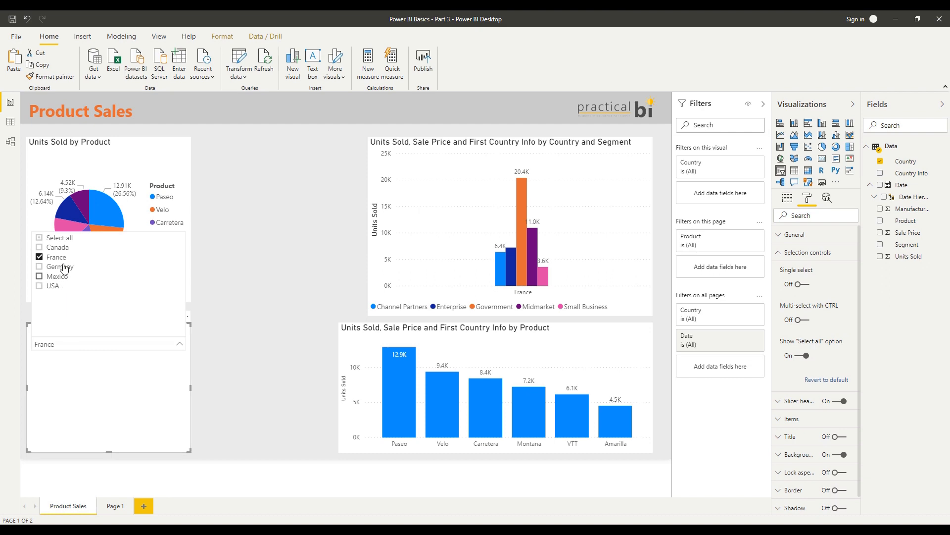
pyautogui.click(39, 238)
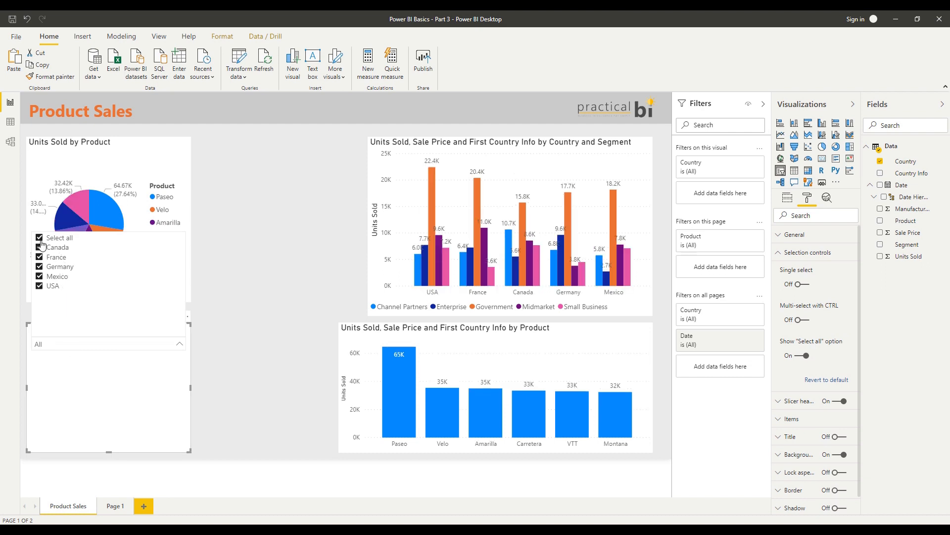
pyautogui.click(40, 238)
pyautogui.click(662, 328)
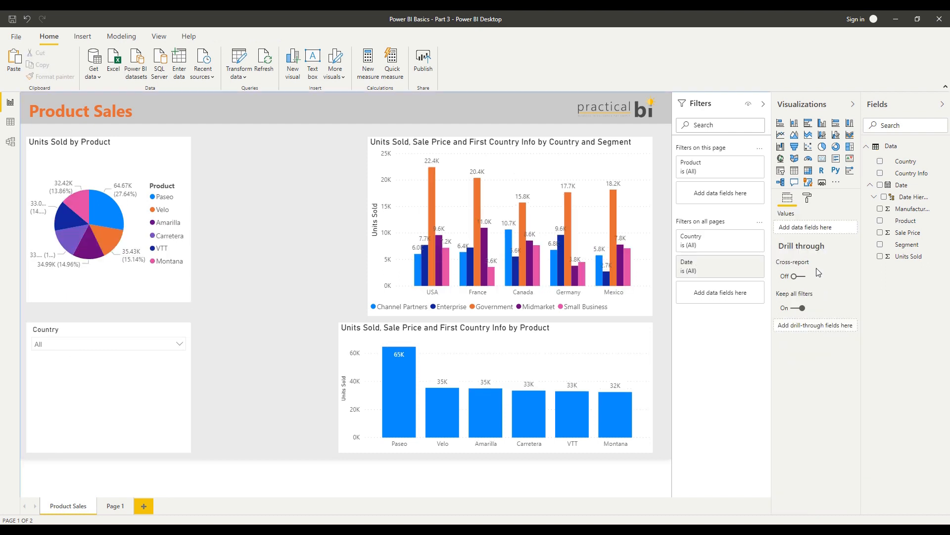
# Filter the report to Germany and Mexico with the Country slicer, and clear the slicer's selections
pyautogui.click(151, 391)
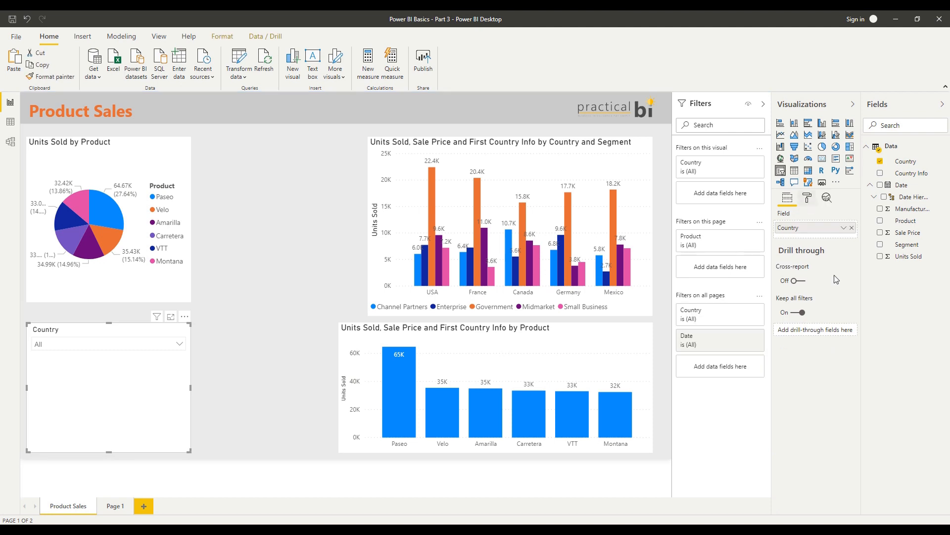
pyautogui.click(807, 198)
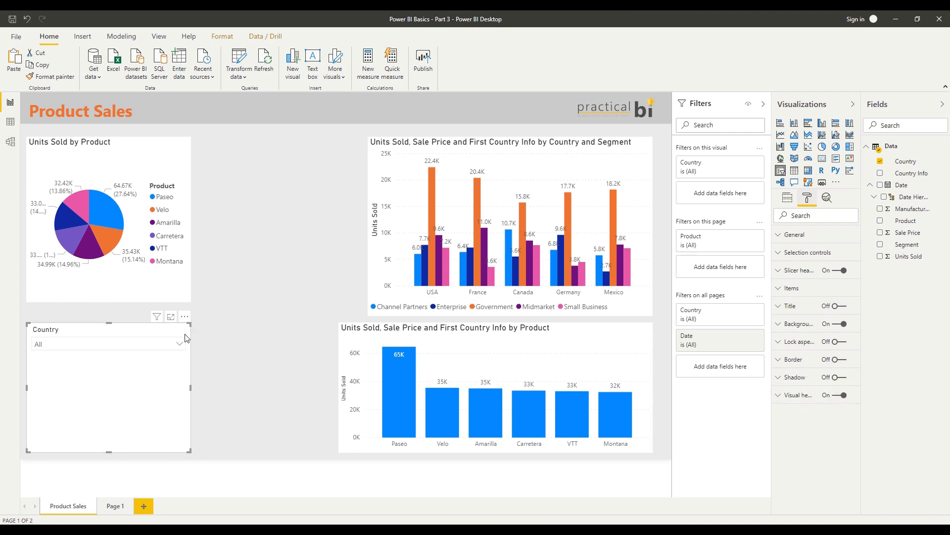
pyautogui.click(158, 350)
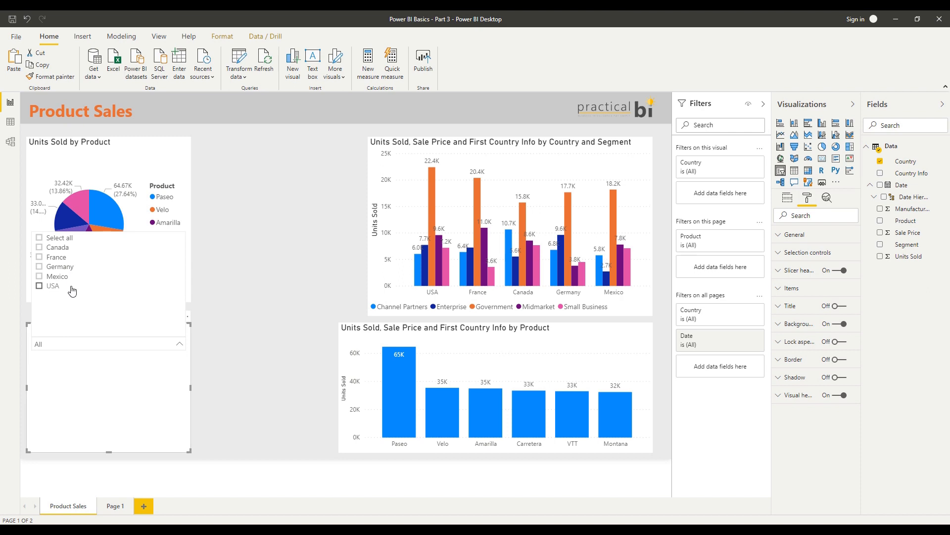
pyautogui.click(60, 281)
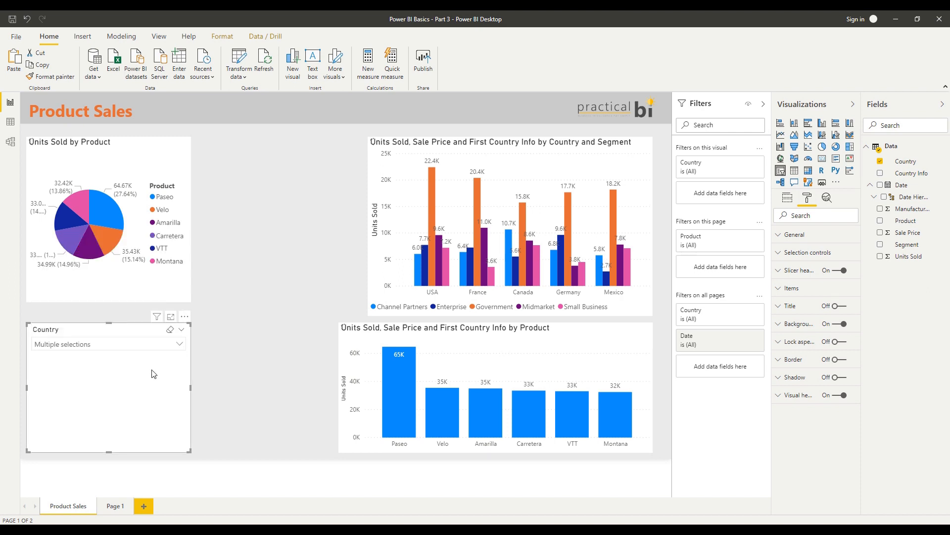
pyautogui.click(169, 330)
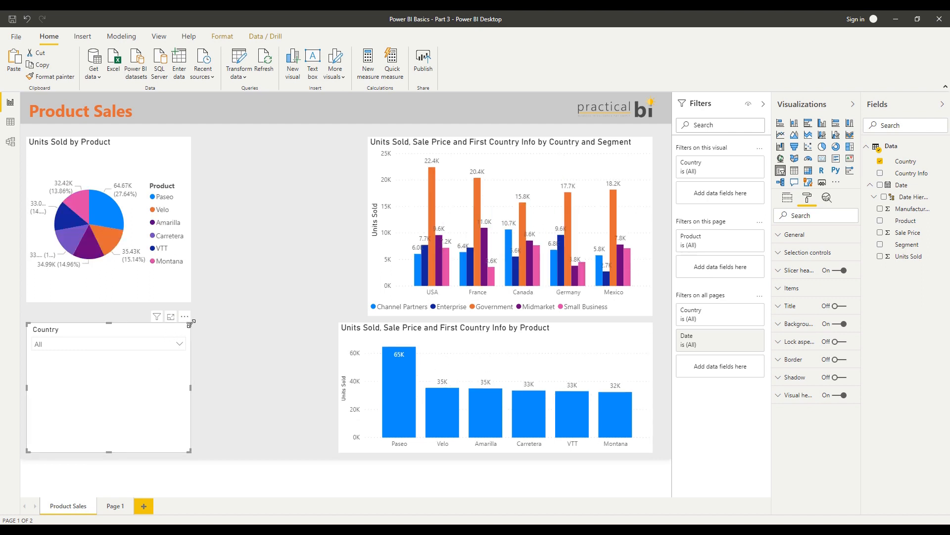
# Filter the Product Sales page to France with the Country slicer and check whether Page 1 is affected
pyautogui.moveTo(189, 325); pyautogui.dragTo(190, 334)
pyautogui.click(175, 355)
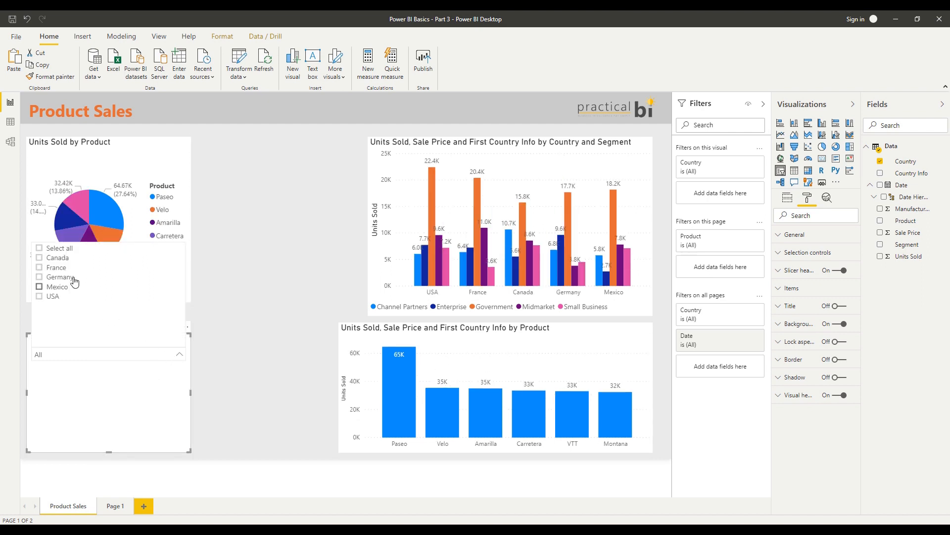
pyautogui.click(40, 268)
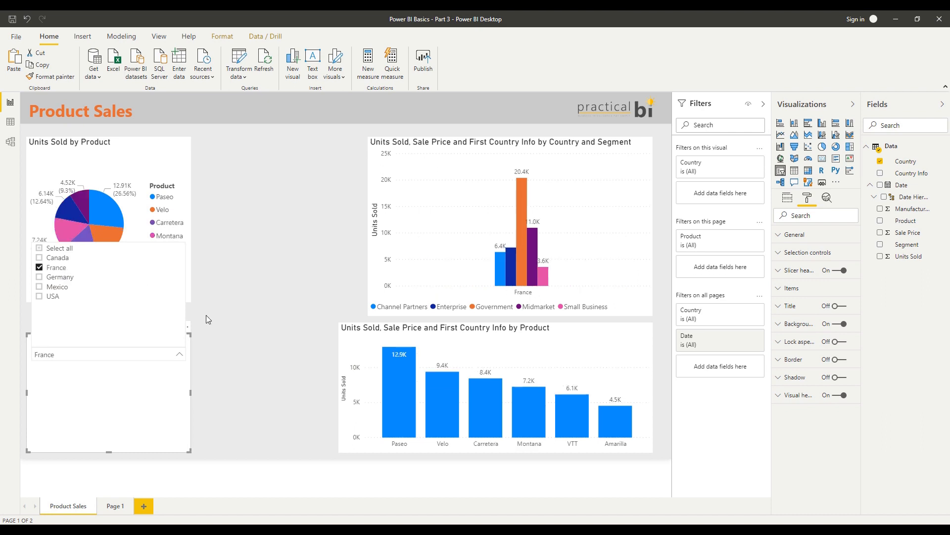
pyautogui.click(246, 349)
pyautogui.click(123, 507)
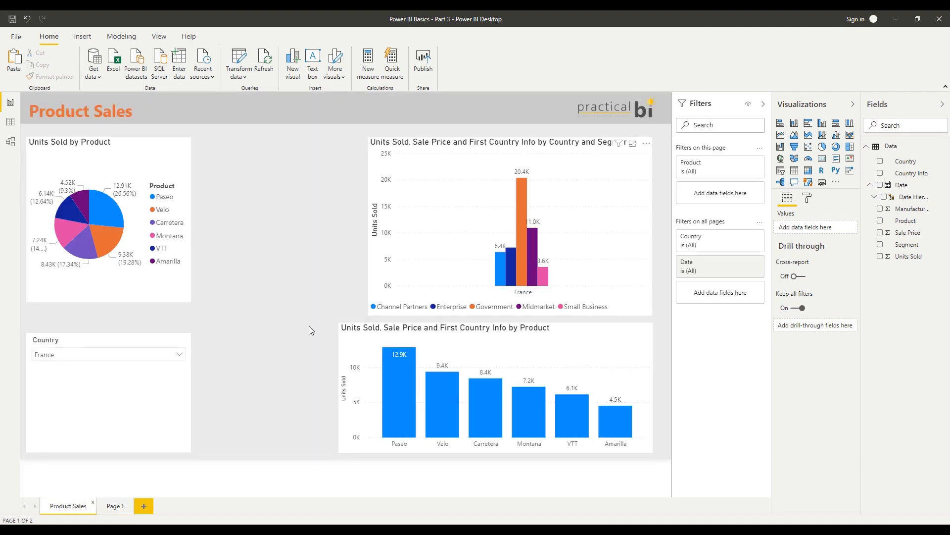
# Shrink the Country slicer to fit its dropdown and copy it to Page 1 without syncing it
pyautogui.click(193, 340)
pyautogui.moveTo(193, 340); pyautogui.dragTo(164, 420)
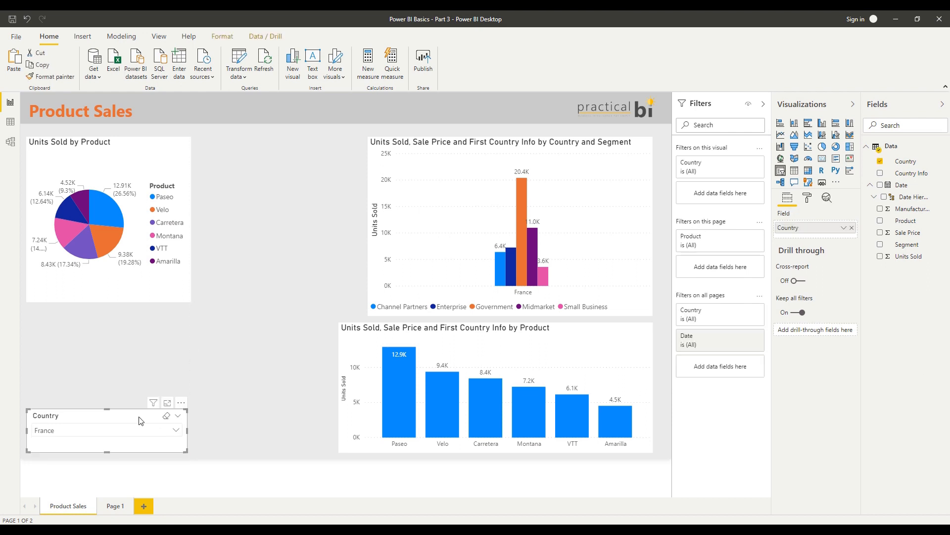
pyautogui.click(115, 507)
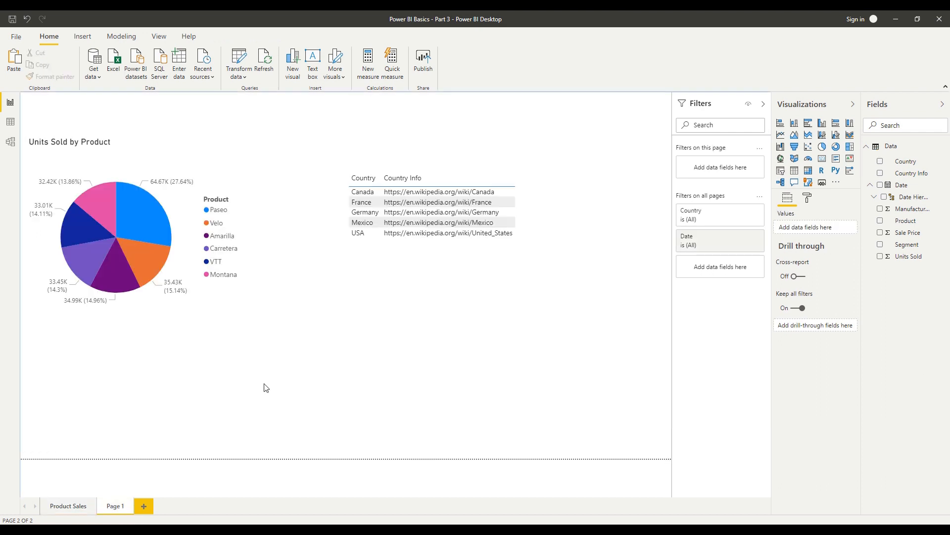
pyautogui.hotkey('ctrl', 'v')
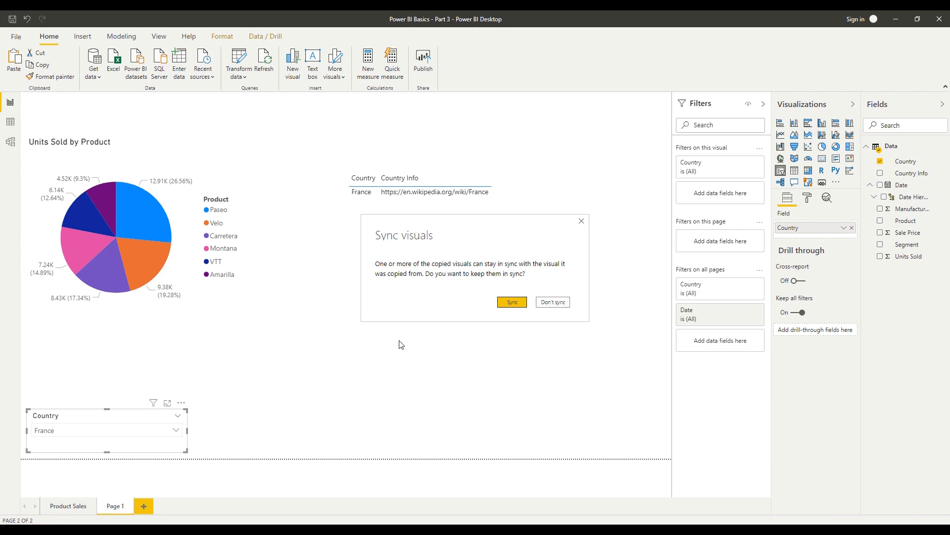
pyautogui.click(553, 303)
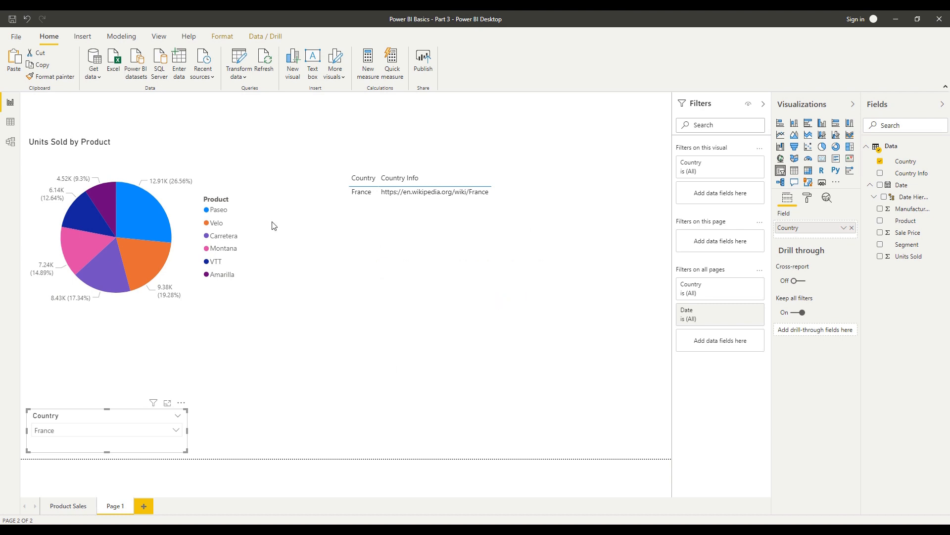
# Sync the Country slicer on Page 1 across both the Product Sales page and Page 1
pyautogui.click(159, 36)
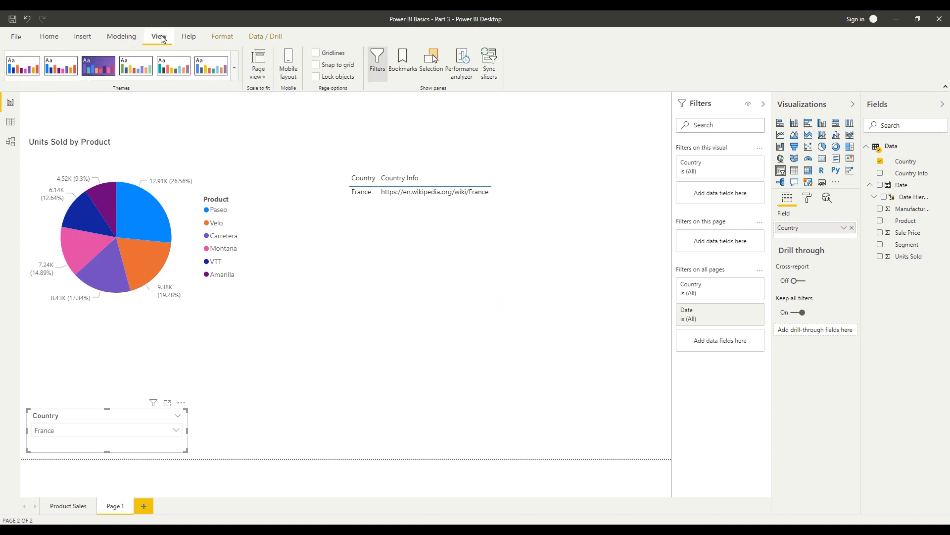
pyautogui.click(361, 124)
pyautogui.click(489, 63)
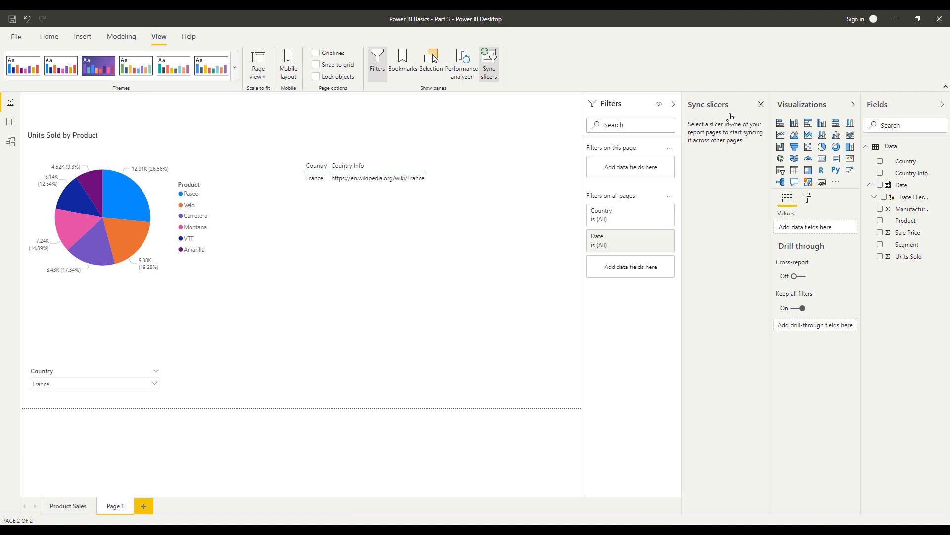
pyautogui.click(75, 376)
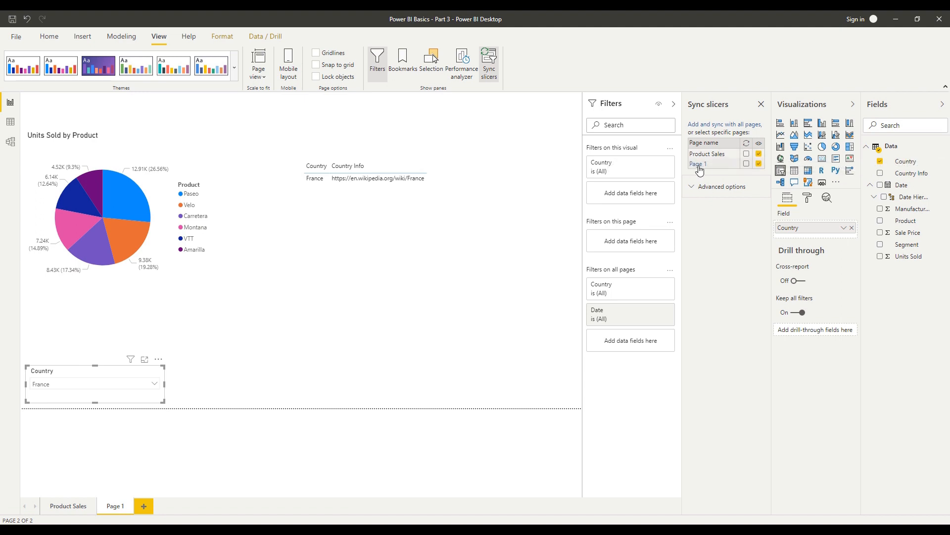
pyautogui.click(747, 164)
# Switch the Country slicer on Page 1 to Germany only, check the Product Sales page, and close the slicer sync settings
pyautogui.click(199, 378)
pyautogui.click(143, 387)
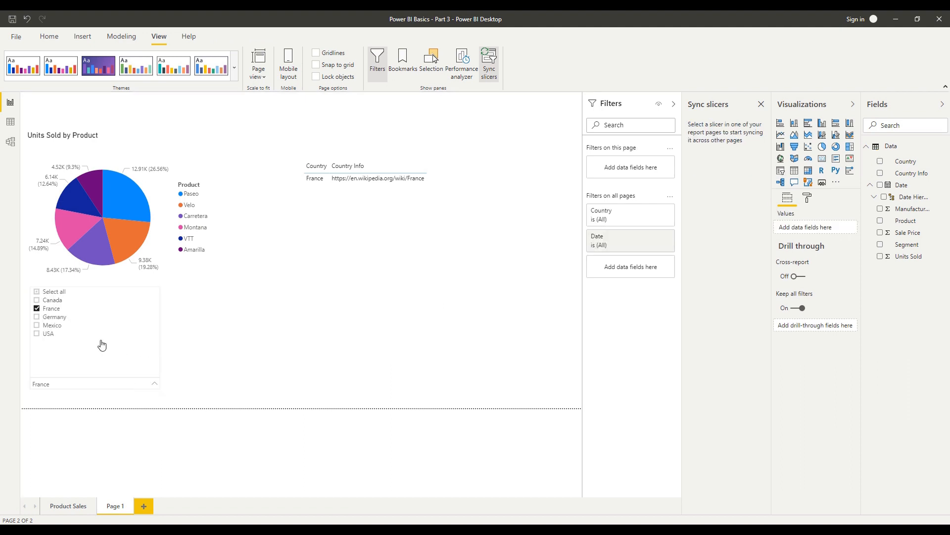
pyautogui.click(64, 319)
pyautogui.click(50, 309)
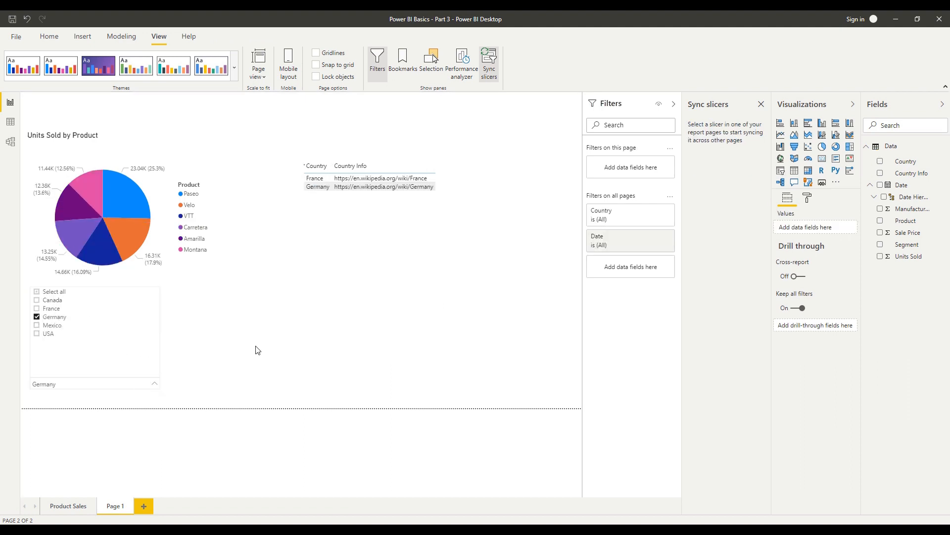
pyautogui.click(250, 359)
pyautogui.click(69, 505)
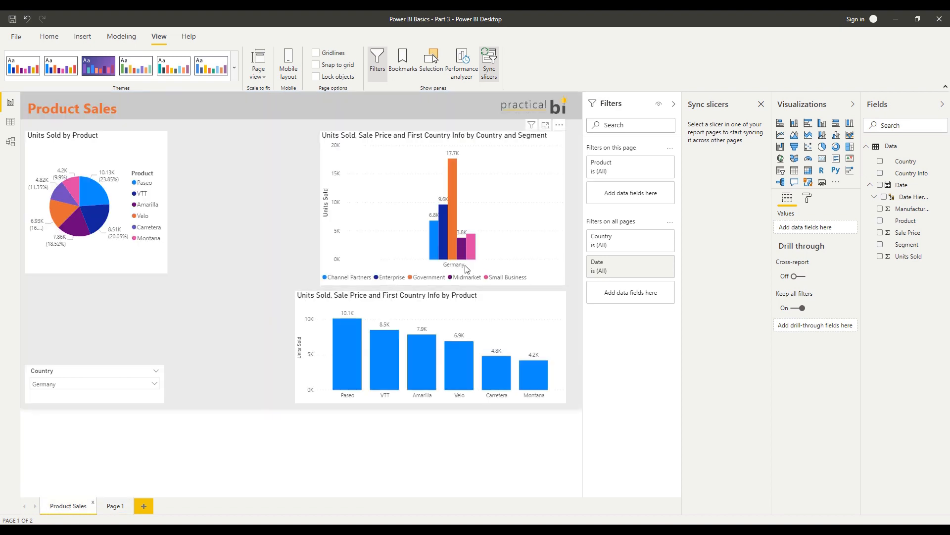
pyautogui.click(95, 370)
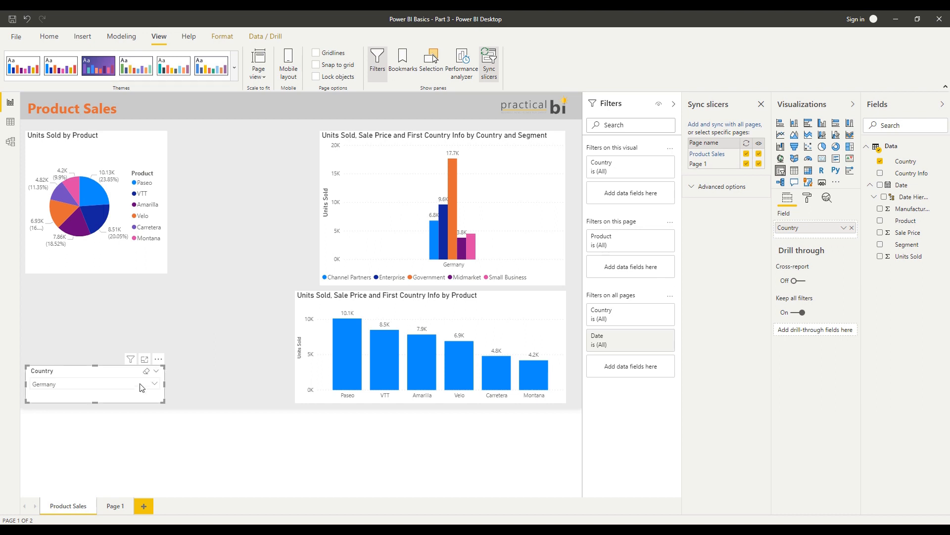
pyautogui.click(760, 107)
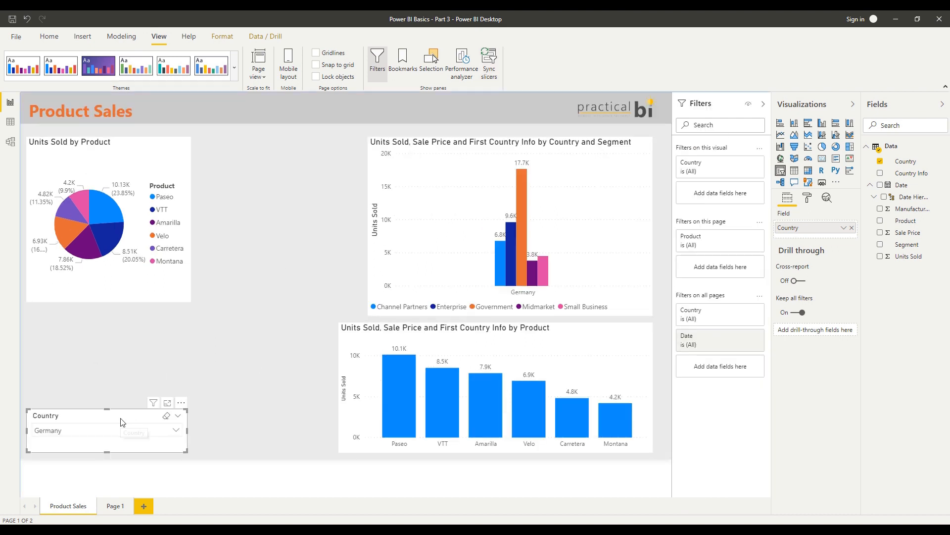
# Duplicate the Country slicer, place the copy above the original, and replace its field with Units Sold
pyautogui.hotkey('ctrl', 'c')
pyautogui.hotkey('ctrl', 'v')
pyautogui.moveTo(123, 422); pyautogui.dragTo(113, 353)
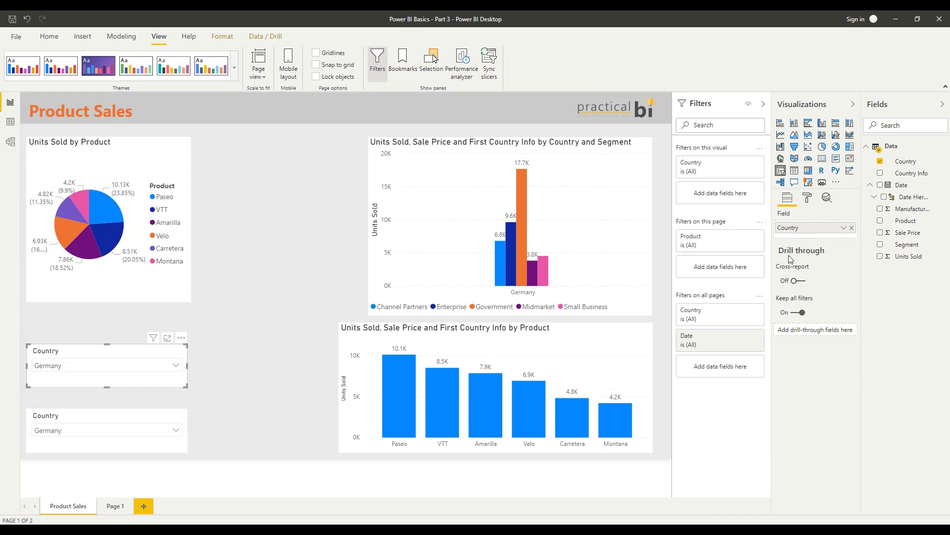
pyautogui.moveTo(909, 256); pyautogui.dragTo(842, 228)
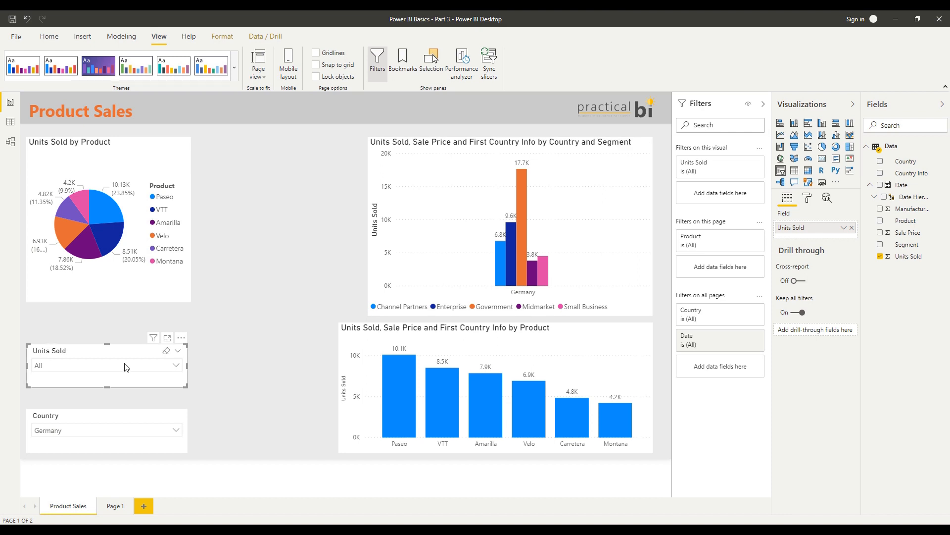
# Change the Units Sold slicer to Between and set its range from 855.33 to 3,525.10
pyautogui.click(178, 351)
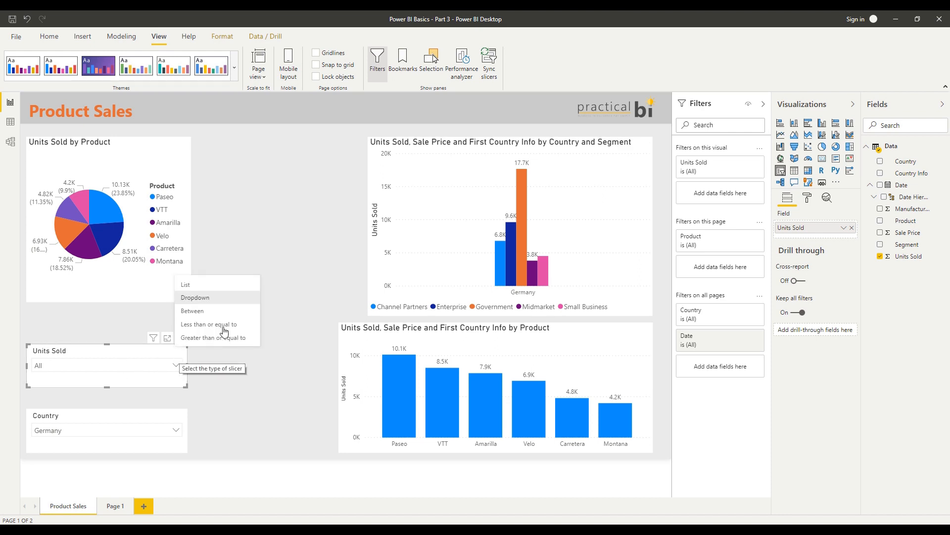
pyautogui.click(193, 317)
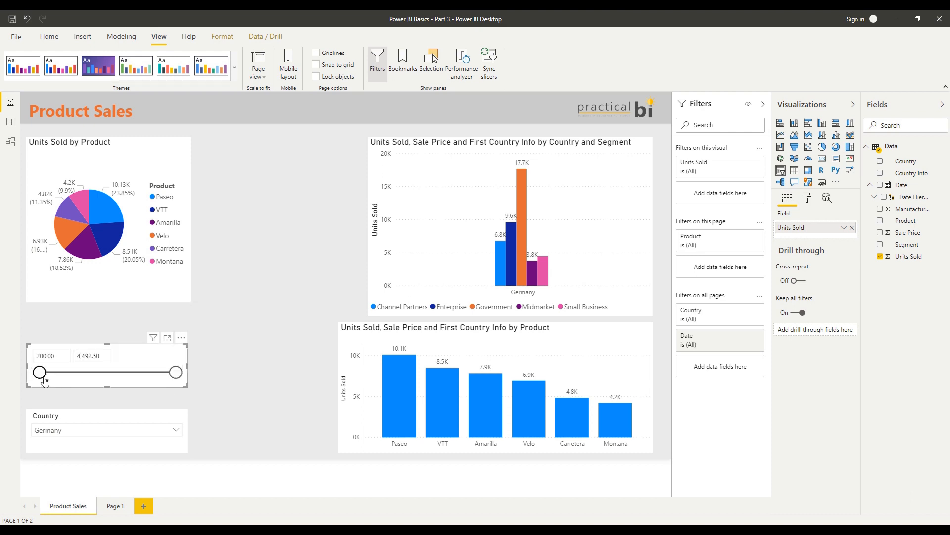
pyautogui.moveTo(54, 372); pyautogui.dragTo(60, 372)
pyautogui.moveTo(176, 372); pyautogui.dragTo(145, 372)
pyautogui.moveTo(76, 372); pyautogui.dragTo(70, 371)
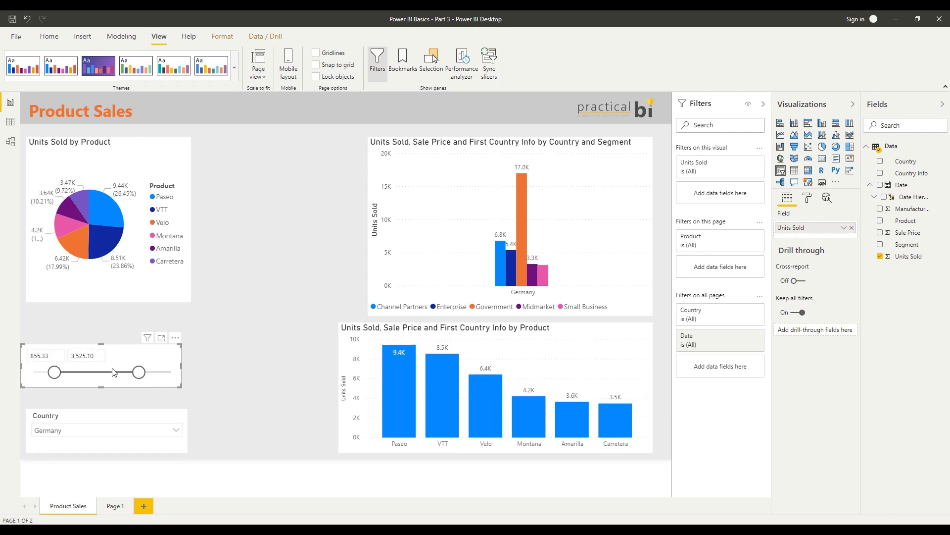
# Enlarge the Units Sold slicer and change it to Less than or equal to with a limit of 1,802.80
pyautogui.moveTo(180, 346); pyautogui.dragTo(190, 333)
pyautogui.click(185, 334)
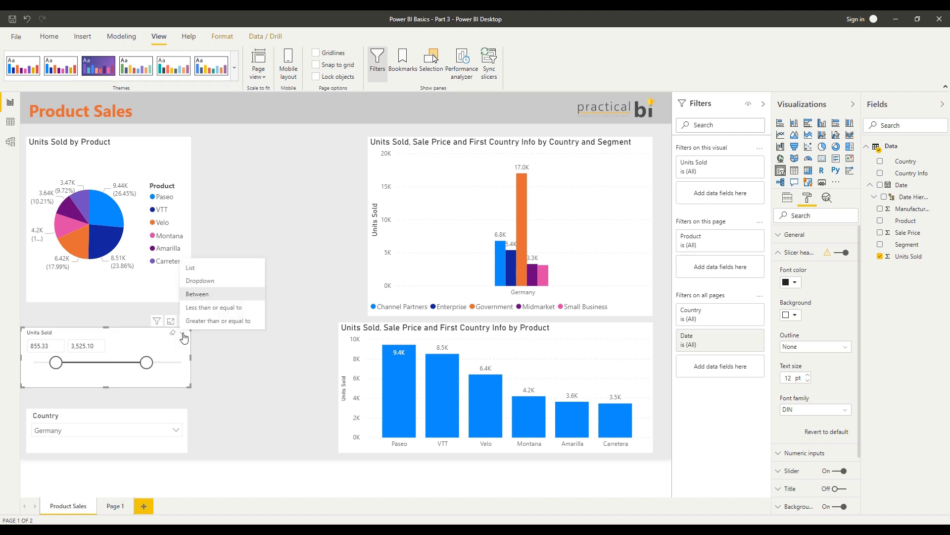
pyautogui.click(223, 307)
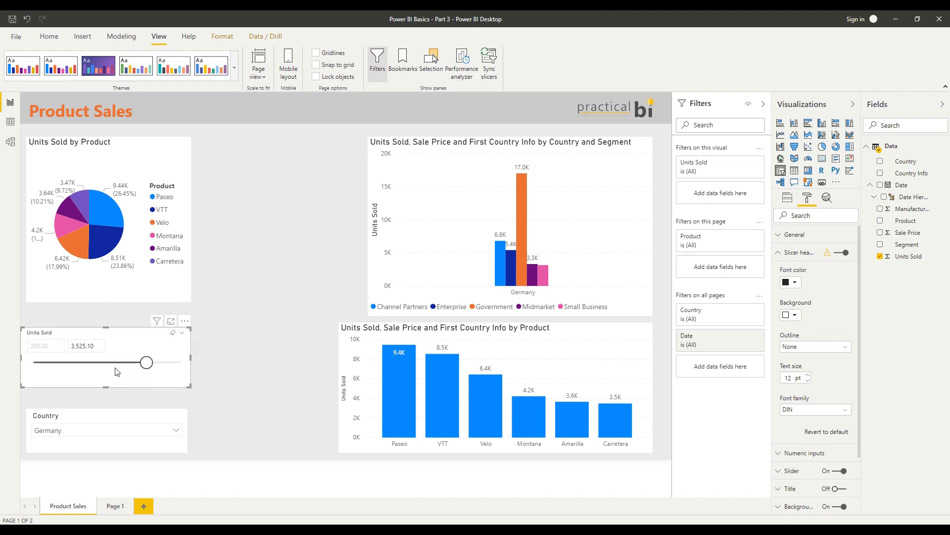
pyautogui.moveTo(147, 363); pyautogui.dragTo(88, 367)
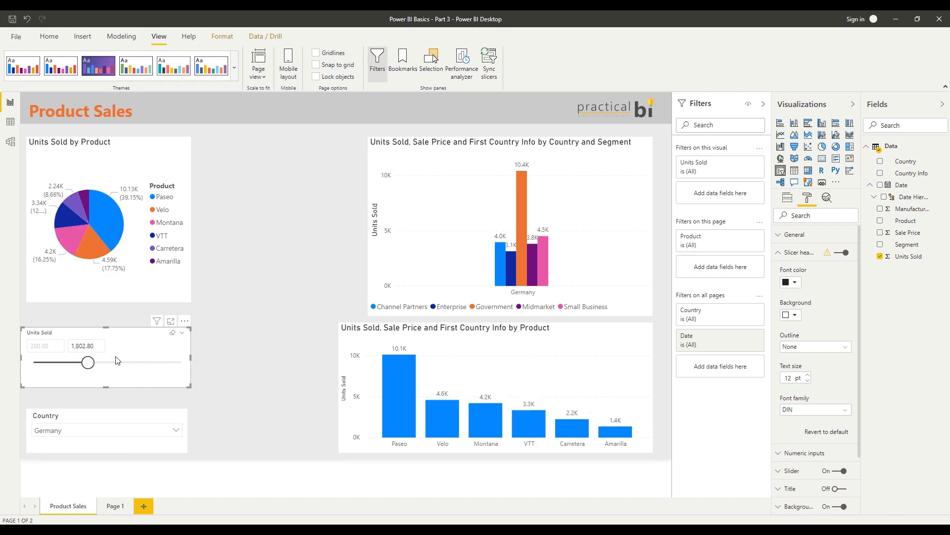
# Place the Units Sold slicer above the Country slicer, duplicate it beside the original, and replace the copy's field with Date
pyautogui.moveTo(126, 381); pyautogui.dragTo(134, 391)
pyautogui.moveTo(191, 396); pyautogui.dragTo(284, 392)
pyautogui.hotkey('ctrl', 'c')
pyautogui.hotkey('ctrl', 'v')
pyautogui.moveTo(907, 188); pyautogui.dragTo(286, 367)
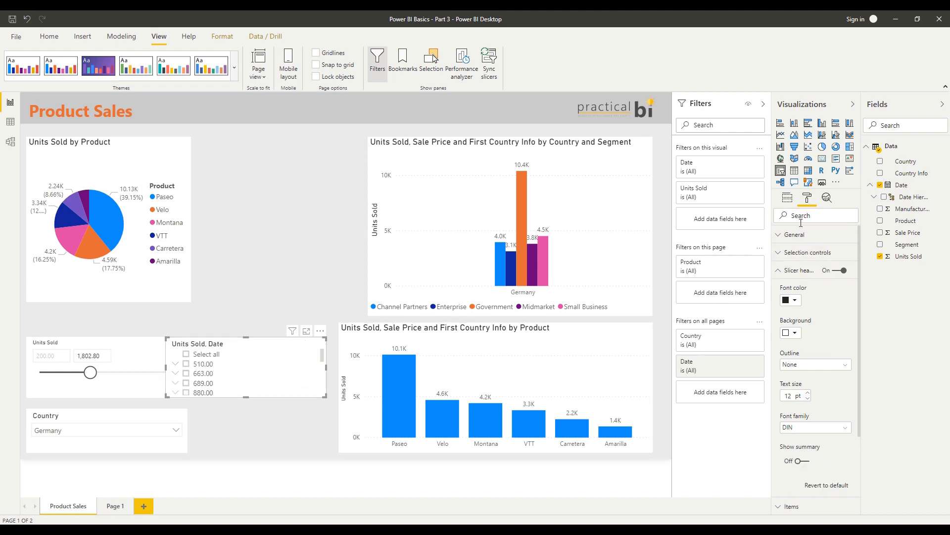
pyautogui.click(787, 198)
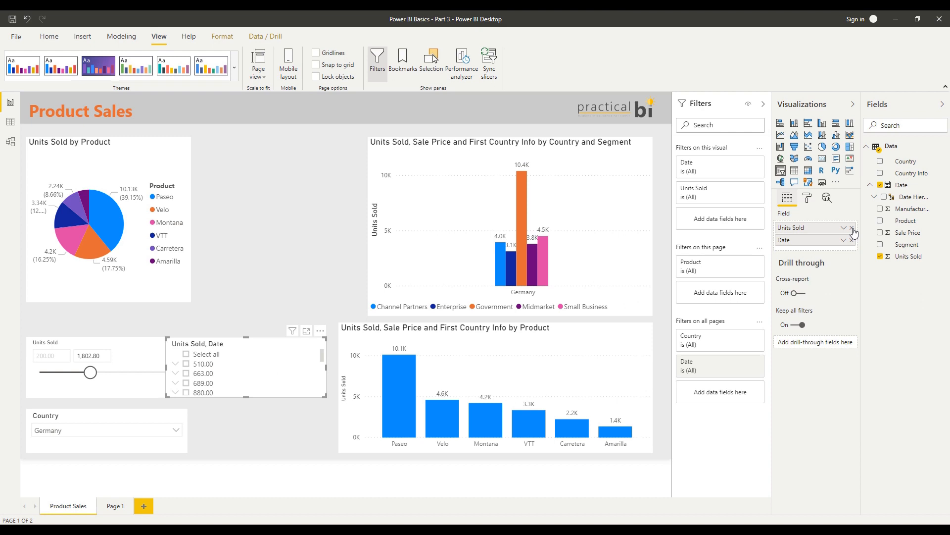
pyautogui.moveTo(842, 228); pyautogui.dragTo(372, 381)
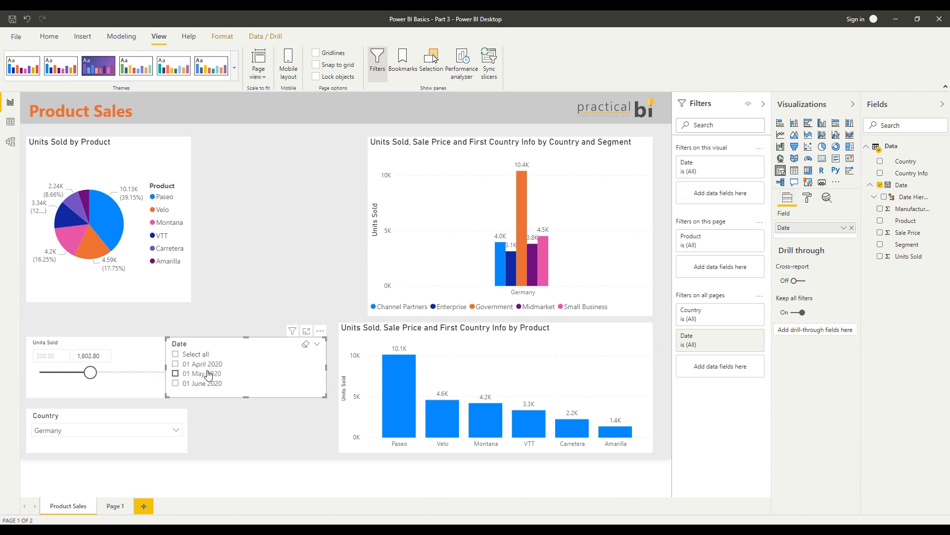
# Change the Date slicer to Between and set its range from 17/04/2020 to 22/05/2020
pyautogui.click(317, 346)
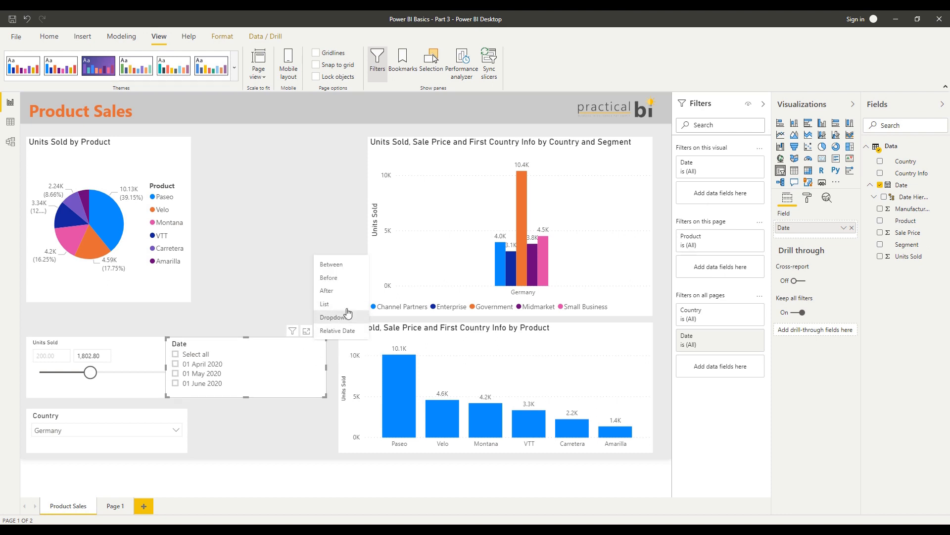
pyautogui.click(332, 266)
pyautogui.moveTo(179, 372); pyautogui.dragTo(193, 375)
pyautogui.moveTo(315, 372); pyautogui.dragTo(295, 372)
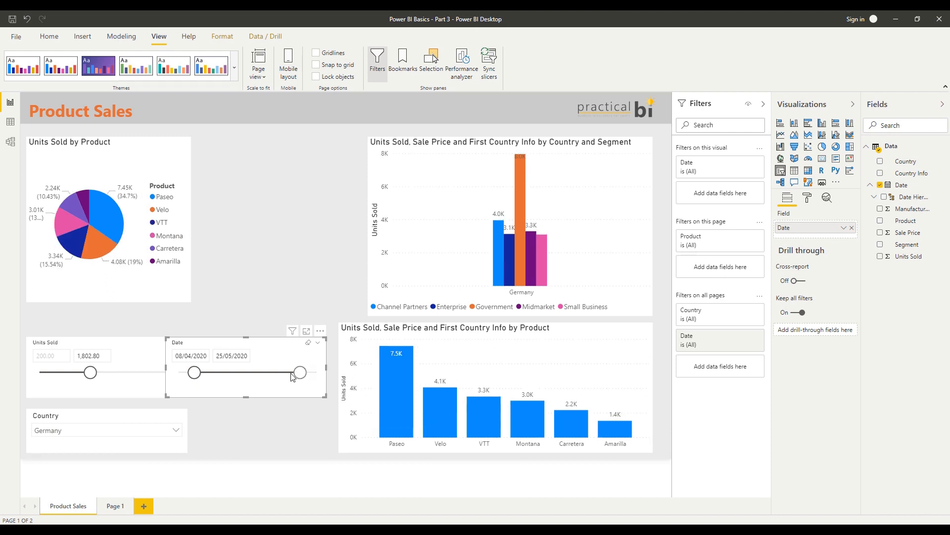
pyautogui.click(191, 356)
pyautogui.click(230, 292)
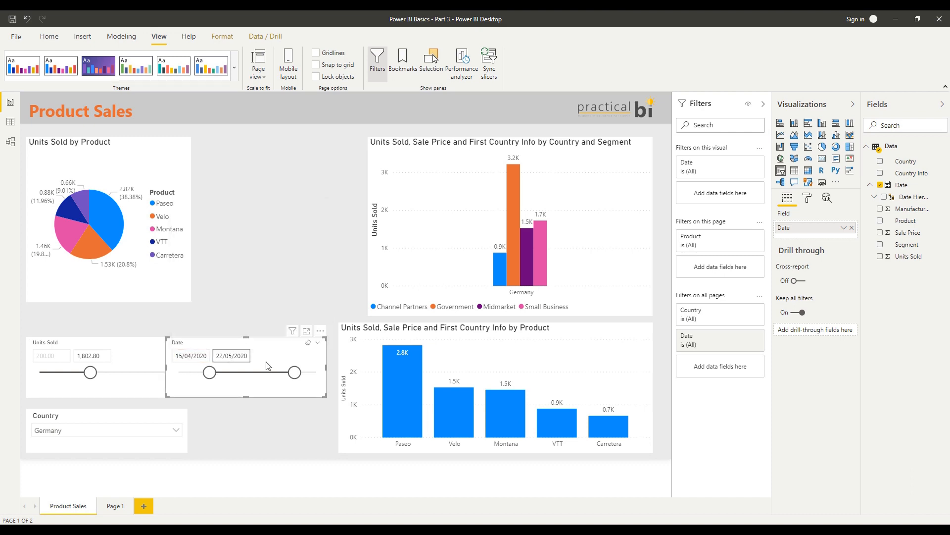
pyautogui.moveTo(210, 372); pyautogui.dragTo(217, 373)
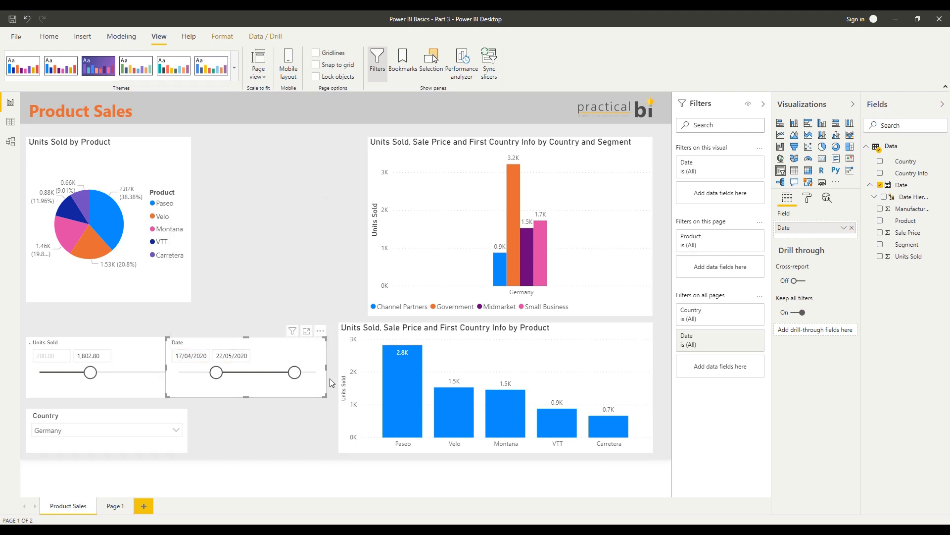
# Change the Date slicer to Relative Date and set it to the last 1 Months
pyautogui.click(322, 343)
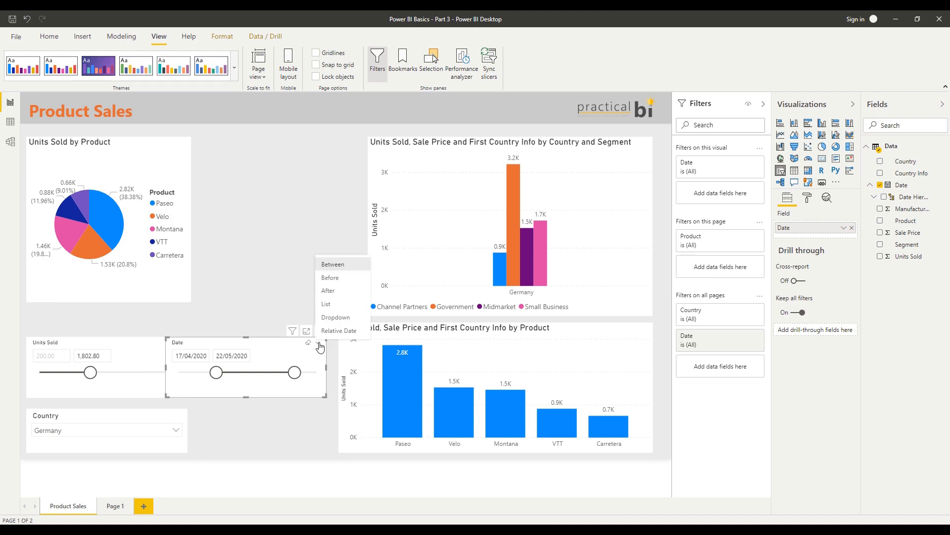
pyautogui.click(335, 333)
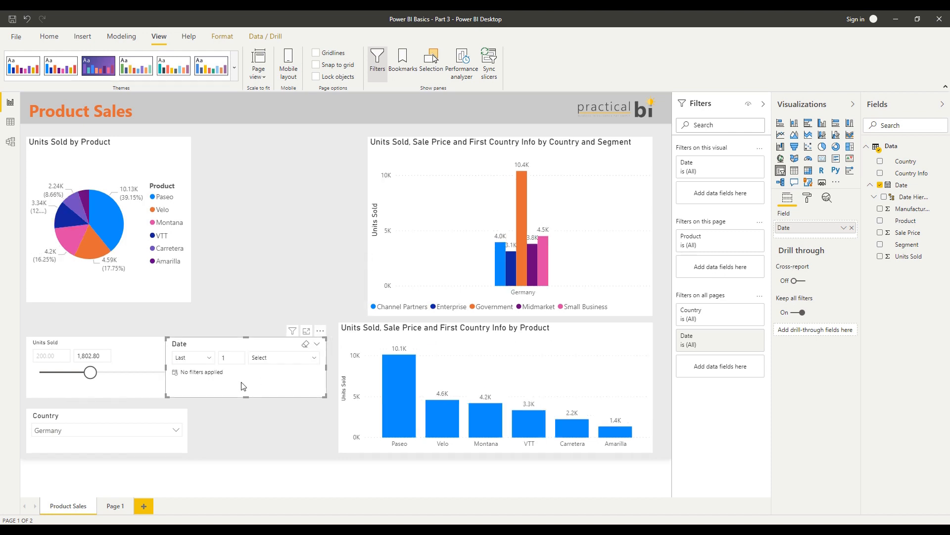
pyautogui.click(268, 357)
pyautogui.click(280, 308)
# Move the Date slicer between the pie chart and the upper column chart, and place the Units Sold slicer beneath it
pyautogui.moveTo(230, 331); pyautogui.dragTo(238, 185)
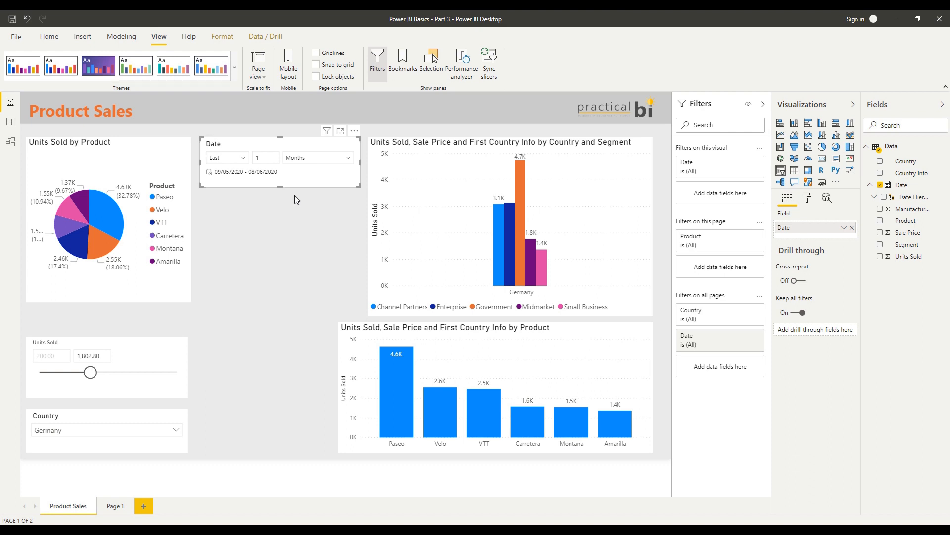
pyautogui.click(218, 214)
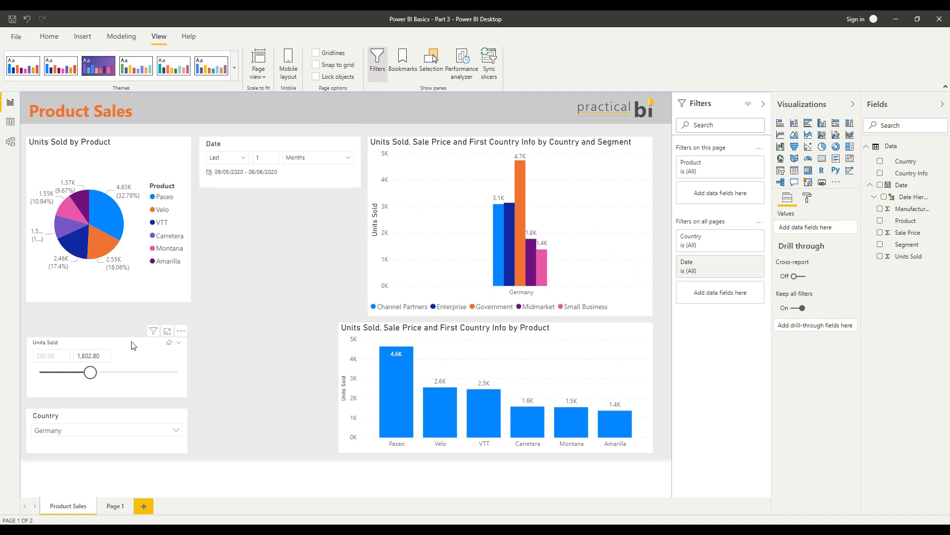
pyautogui.moveTo(134, 345); pyautogui.dragTo(313, 222)
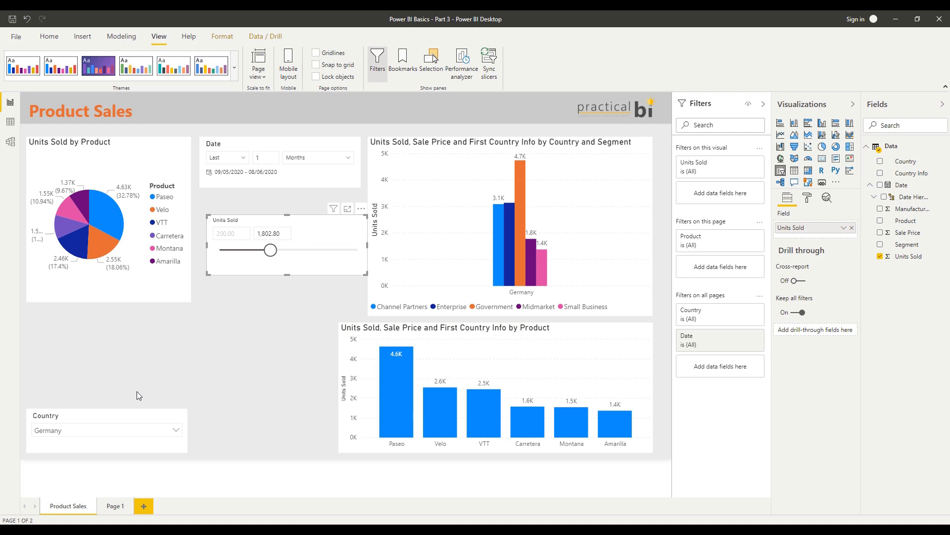
# Move the Country slicer toward the lower column chart, place the Date slicer beneath the pie chart, and widen it to the pie chart's width
pyautogui.moveTo(128, 424); pyautogui.dragTo(271, 411)
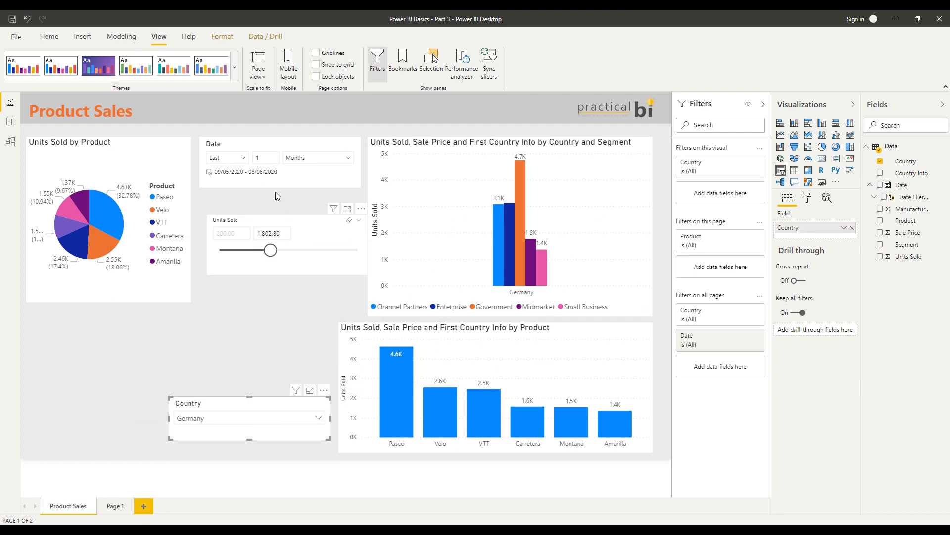
pyautogui.moveTo(270, 146); pyautogui.dragTo(91, 322)
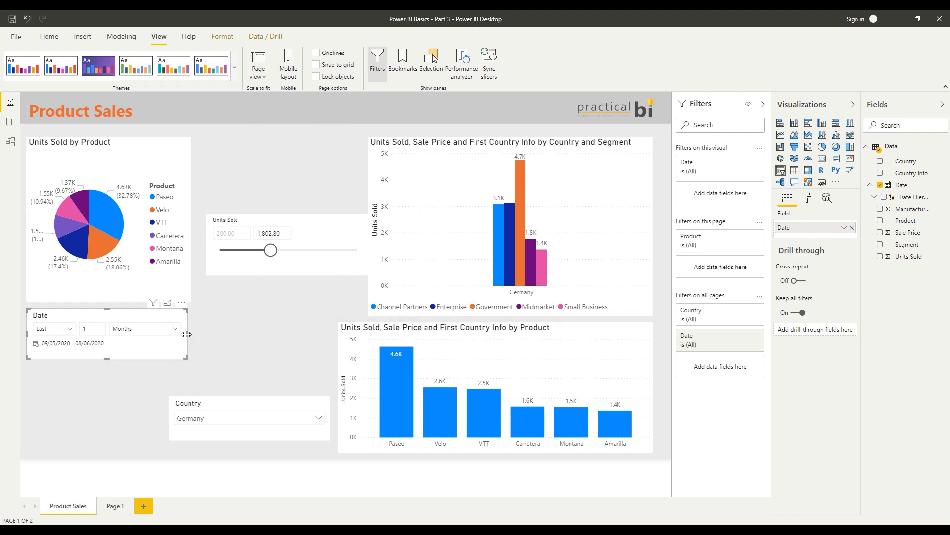
pyautogui.moveTo(188, 334); pyautogui.dragTo(192, 336)
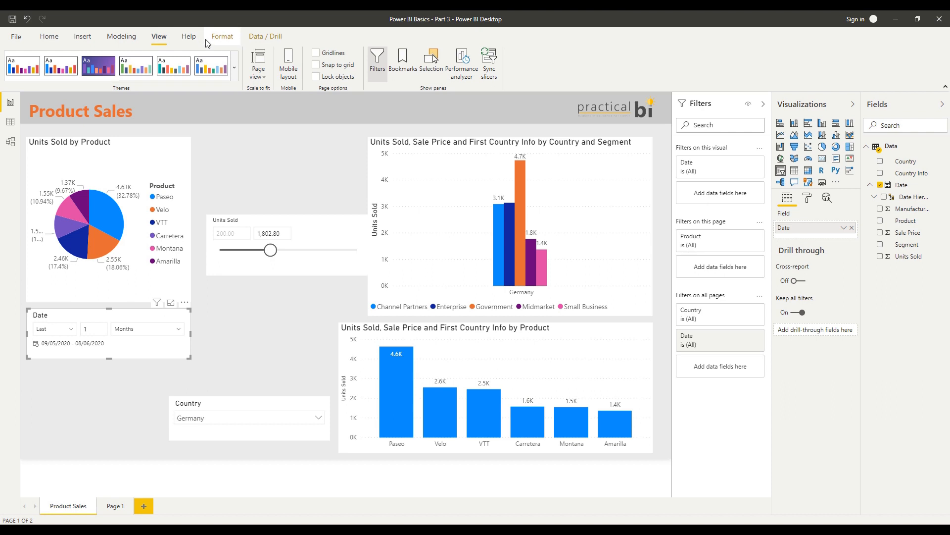
# Edit the Date slicer's interactions so it no longer filters the two column charts, the Country slicer or the page header
pyautogui.click(221, 36)
pyautogui.click(20, 63)
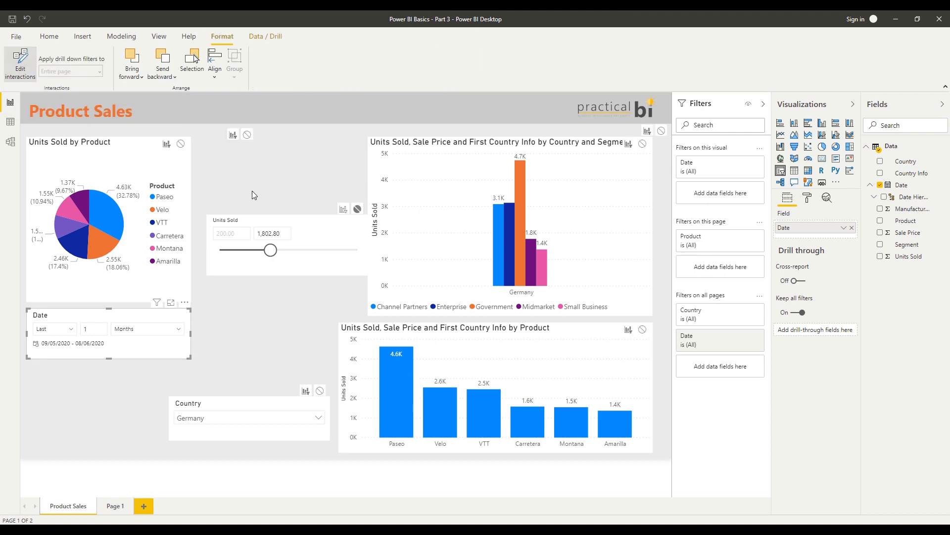
pyautogui.click(247, 135)
pyautogui.click(642, 144)
pyautogui.click(642, 329)
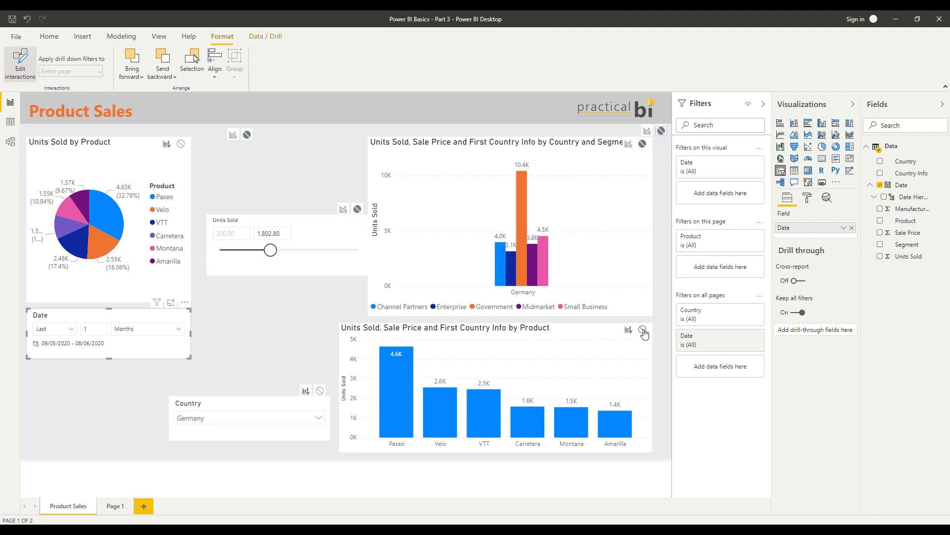
pyautogui.click(320, 391)
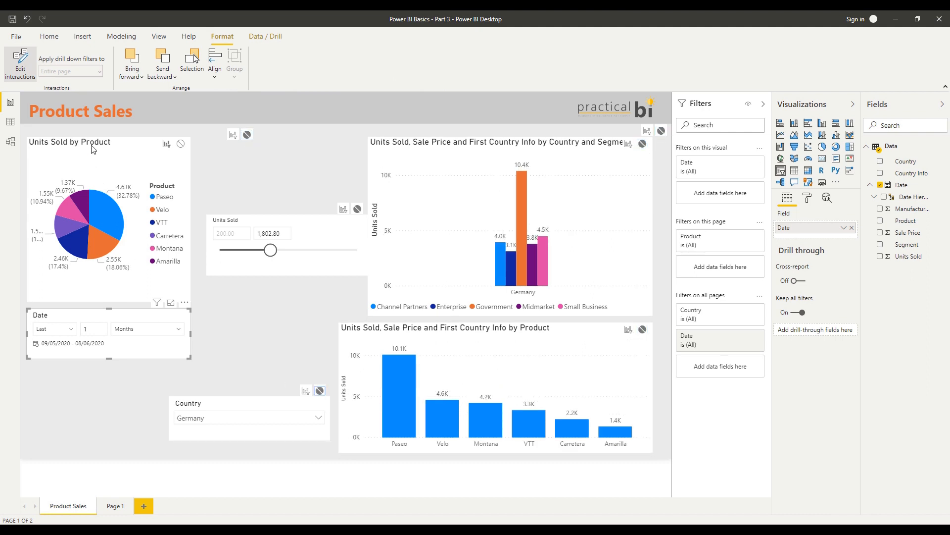
pyautogui.click(106, 397)
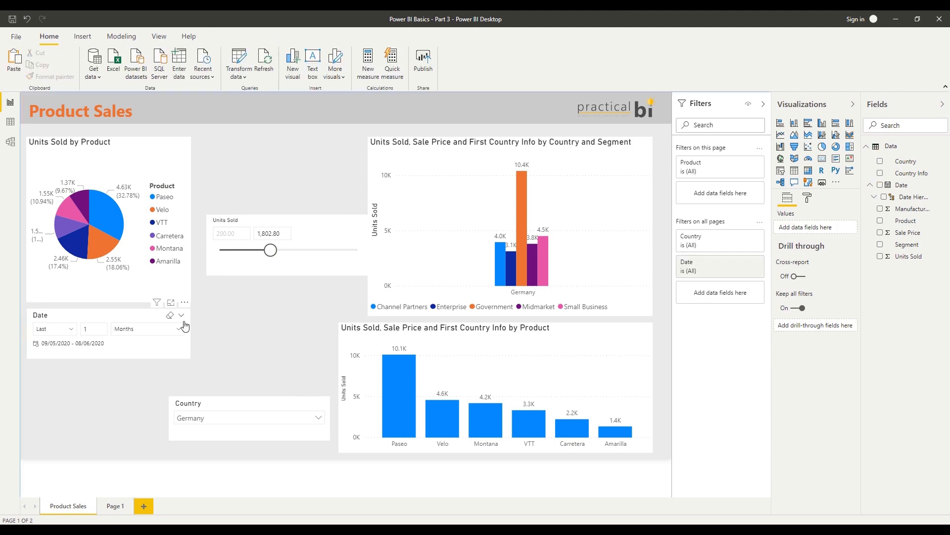
# Change the Date slicer to a List and lengthen it so all of its dates fit
pyautogui.click(182, 316)
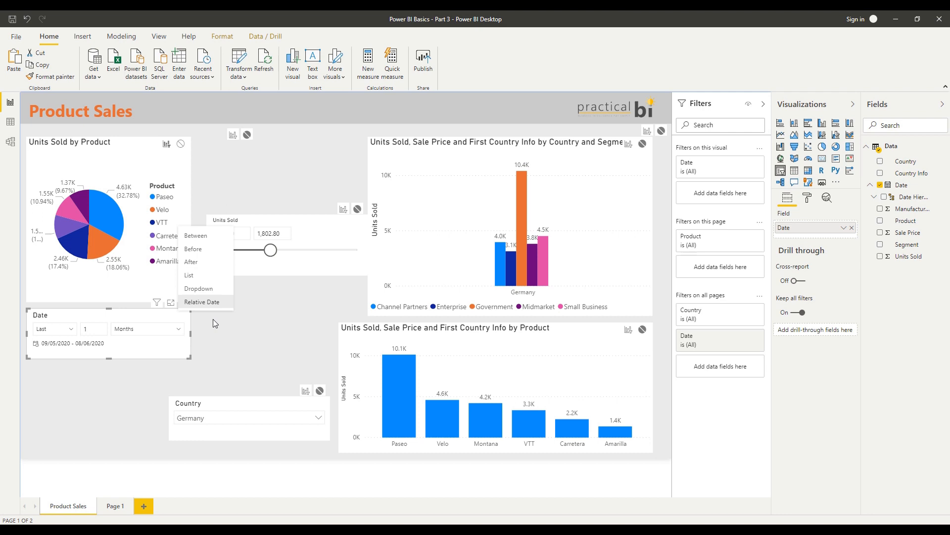
pyautogui.click(101, 373)
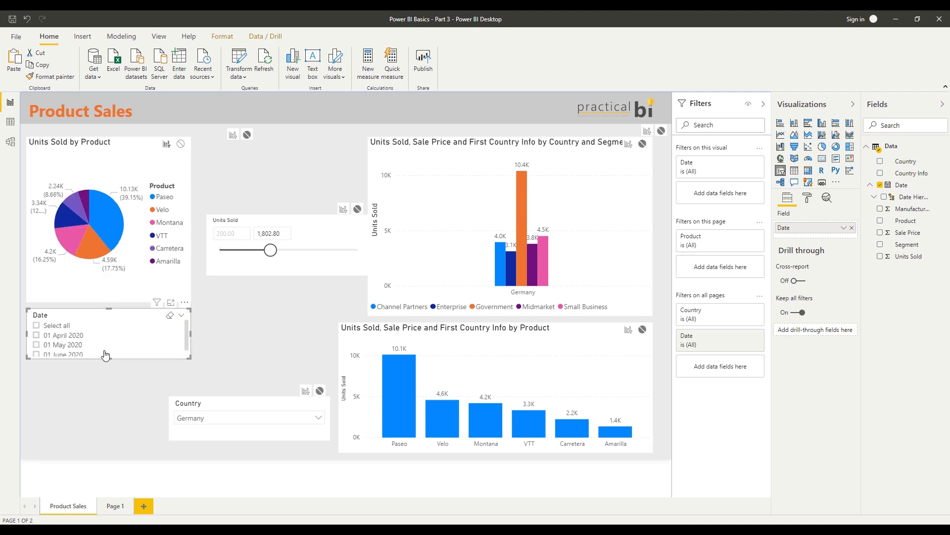
pyautogui.moveTo(103, 380); pyautogui.dragTo(103, 377)
# Filter the pie chart by 01 May 2020, add 01 June 2020, and clear 01 May 2020 in the Date slicer
pyautogui.click(66, 346)
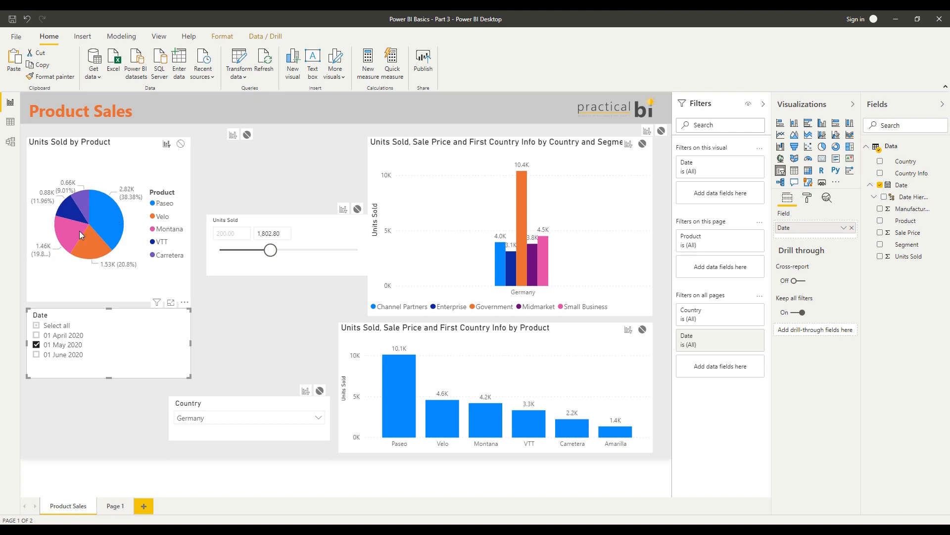
pyautogui.keyDown('ctrl'); pyautogui.click(68, 355); pyautogui.keyUp('ctrl')
pyautogui.keyDown('ctrl'); pyautogui.click(68, 346); pyautogui.keyUp('ctrl')
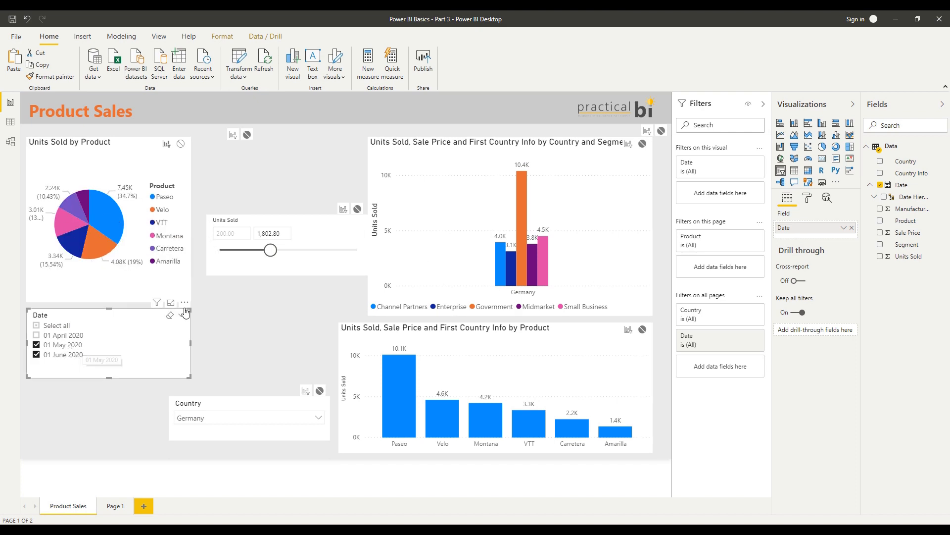
pyautogui.click(230, 326)
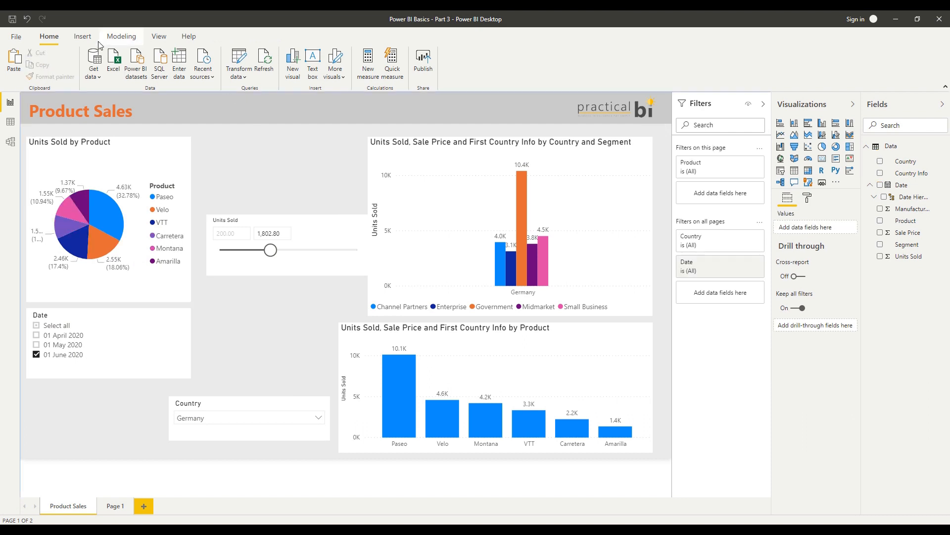
# Insert a rectangle shape, stretch it around the pie chart and Date slicer, and turn off its fill
pyautogui.click(82, 36)
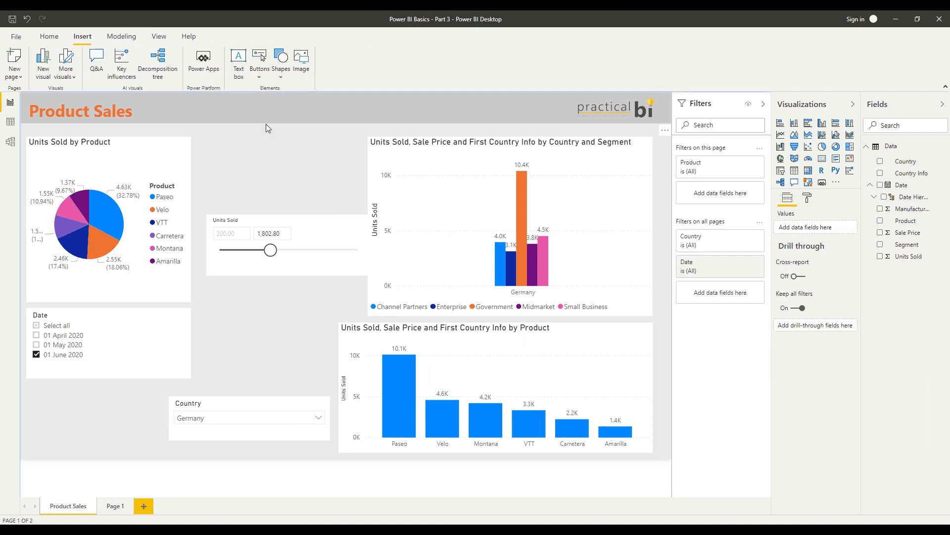
pyautogui.click(280, 73)
pyautogui.click(292, 91)
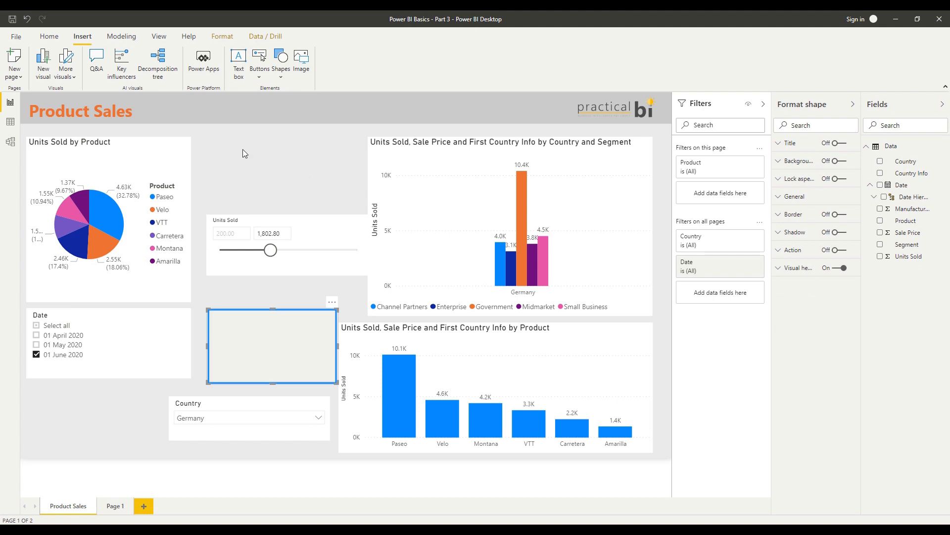
pyautogui.moveTo(260, 341); pyautogui.dragTo(73, 160)
pyautogui.moveTo(151, 202); pyautogui.dragTo(203, 390)
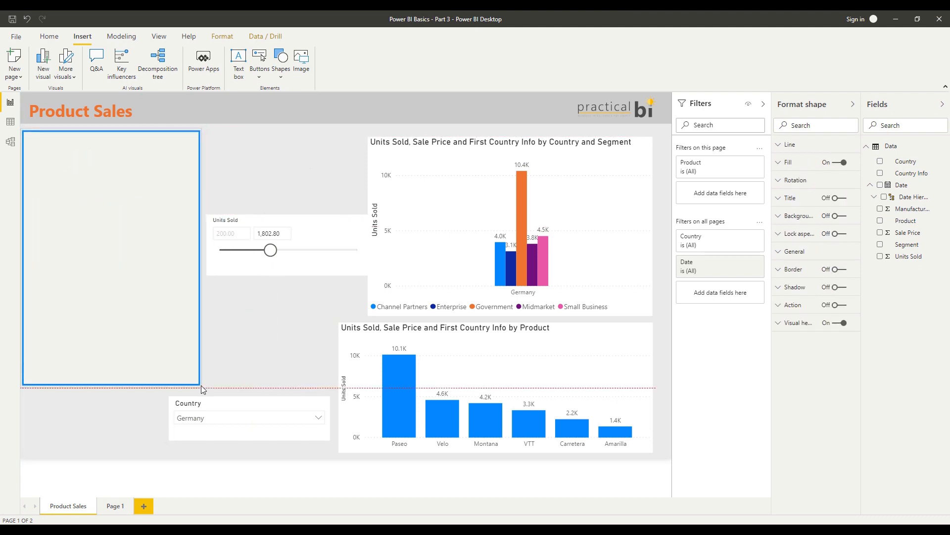
pyautogui.click(841, 165)
pyautogui.click(270, 345)
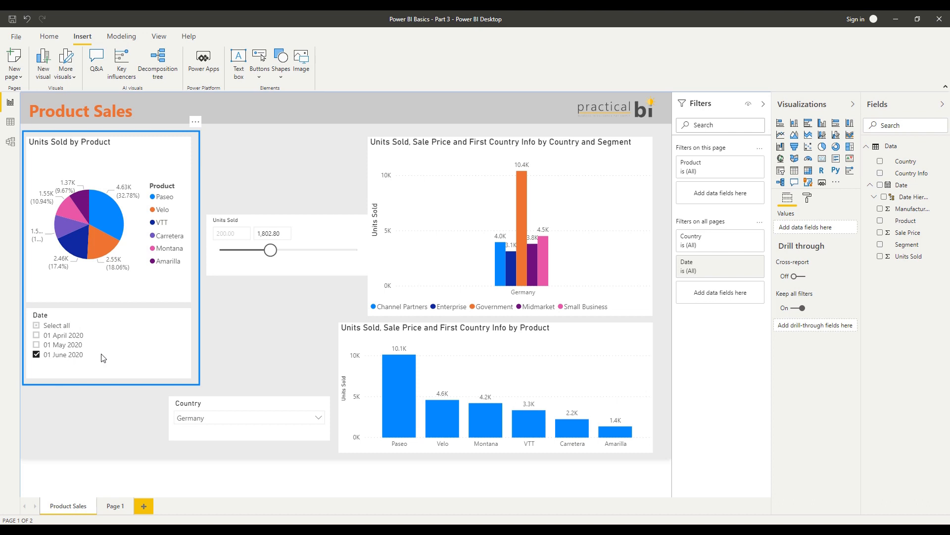
# Delete the outline rectangle surrounding the pie chart and Date slicer
pyautogui.click(123, 154)
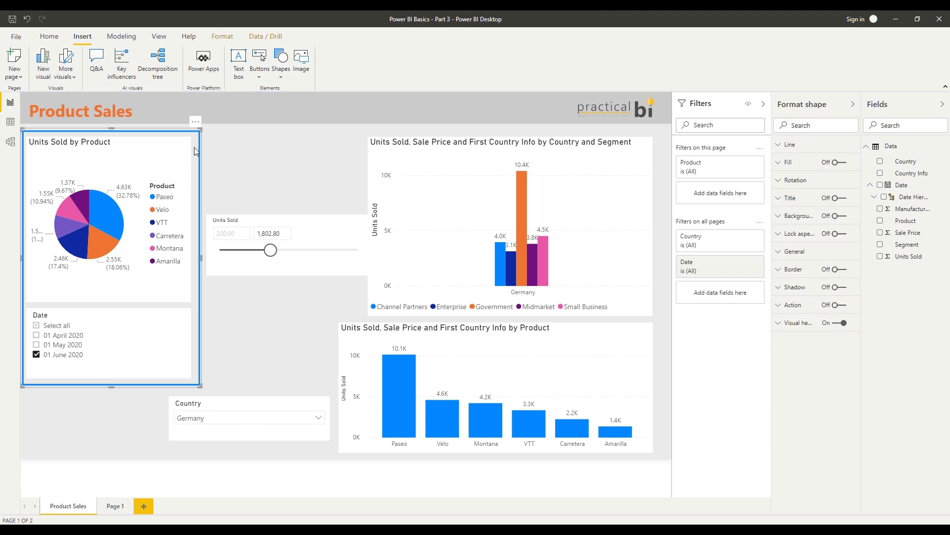
pyautogui.press('Delete')
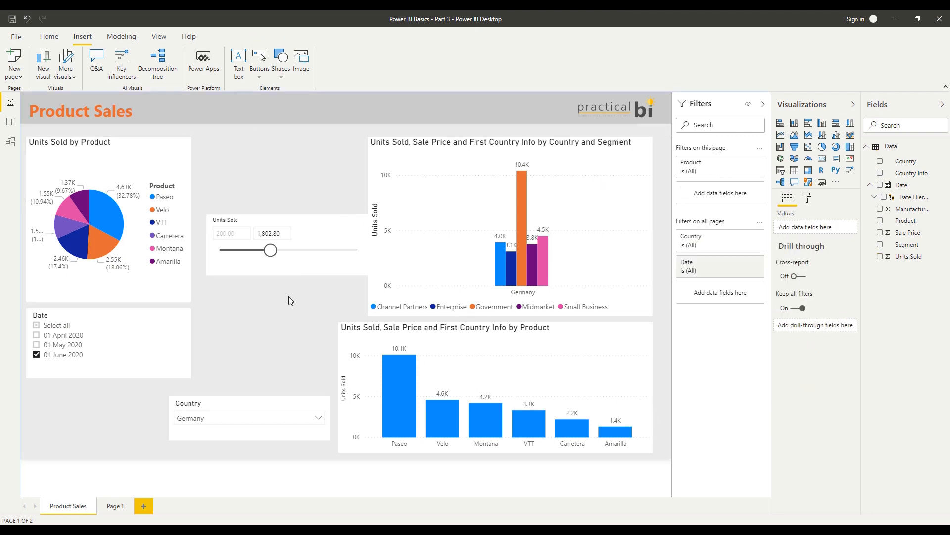
# Move the Units Sold slicer up into the space between the pie chart and the upper column chart
pyautogui.moveTo(270, 223); pyautogui.dragTo(262, 149)
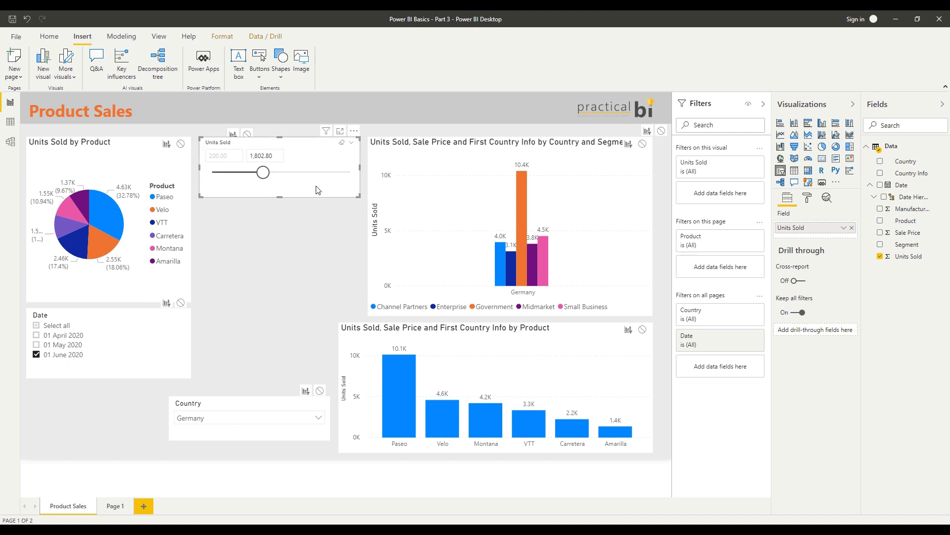
pyautogui.moveTo(317, 190); pyautogui.dragTo(315, 211)
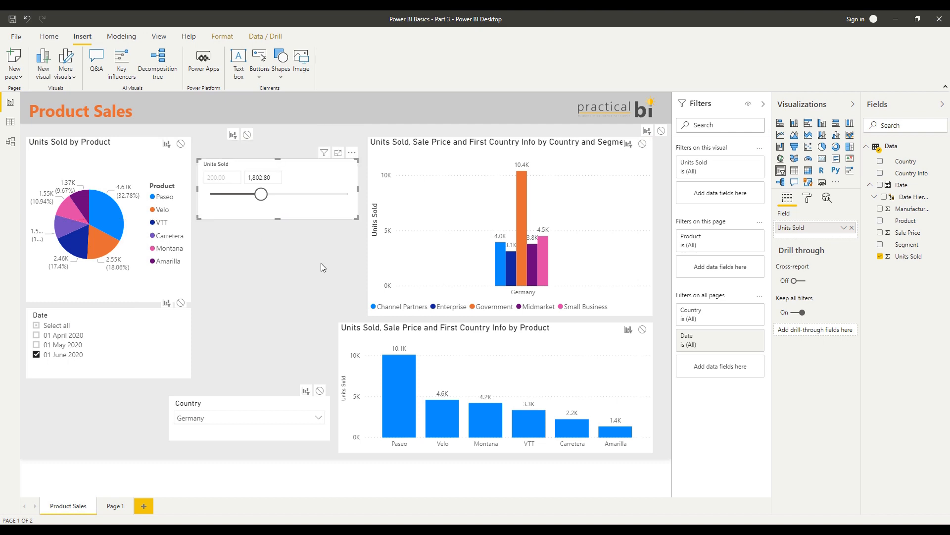